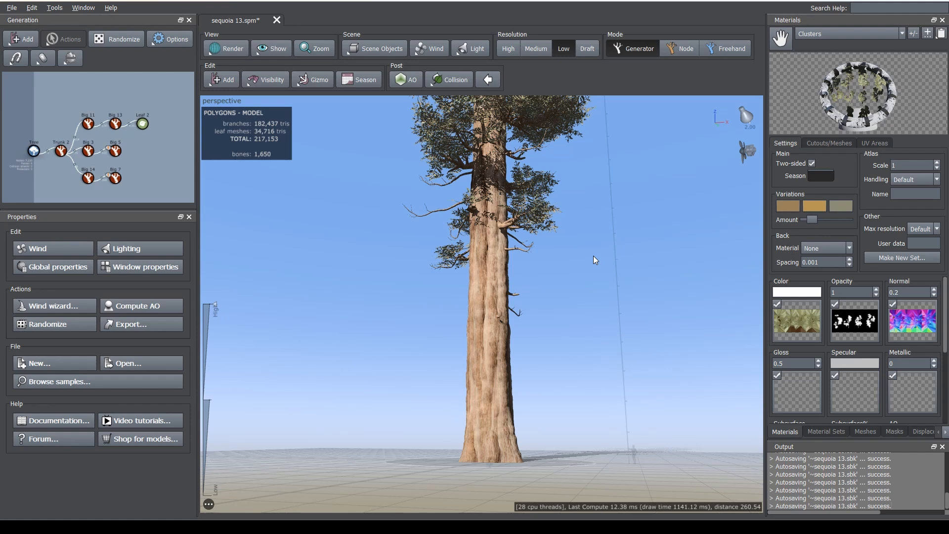
- Hide all the branch and leaf generators and set the Trunk 2 branch material to Inherited
scroll(507, 247, down, 2)
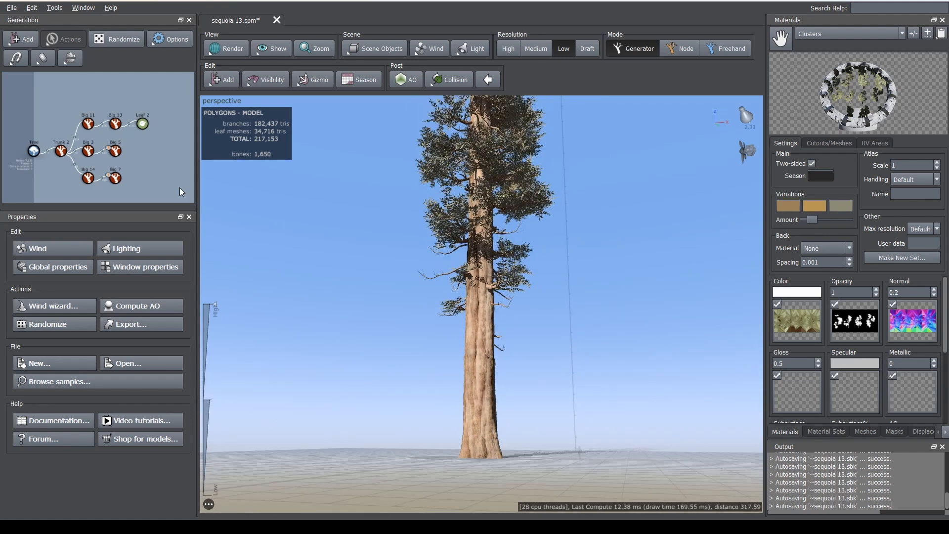
drag(182, 191, 80, 117)
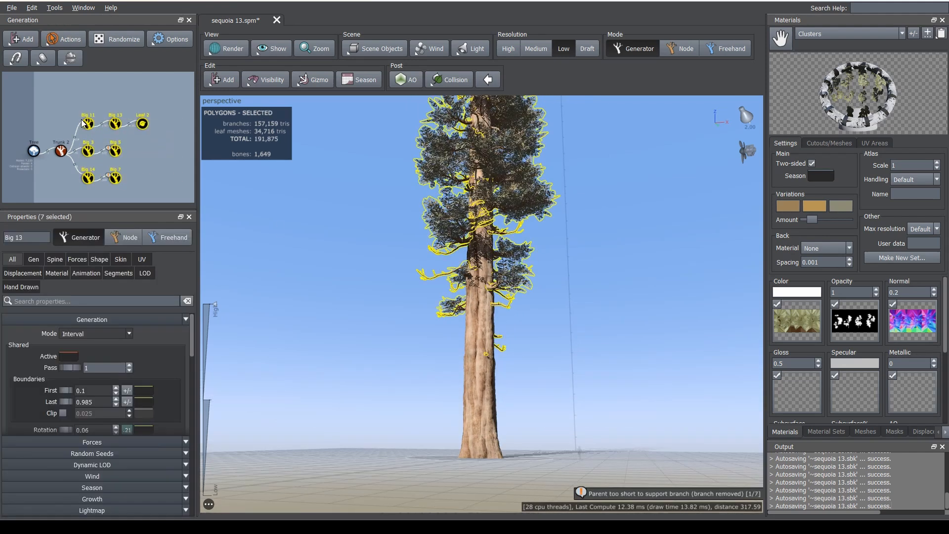
click(61, 151)
click(56, 273)
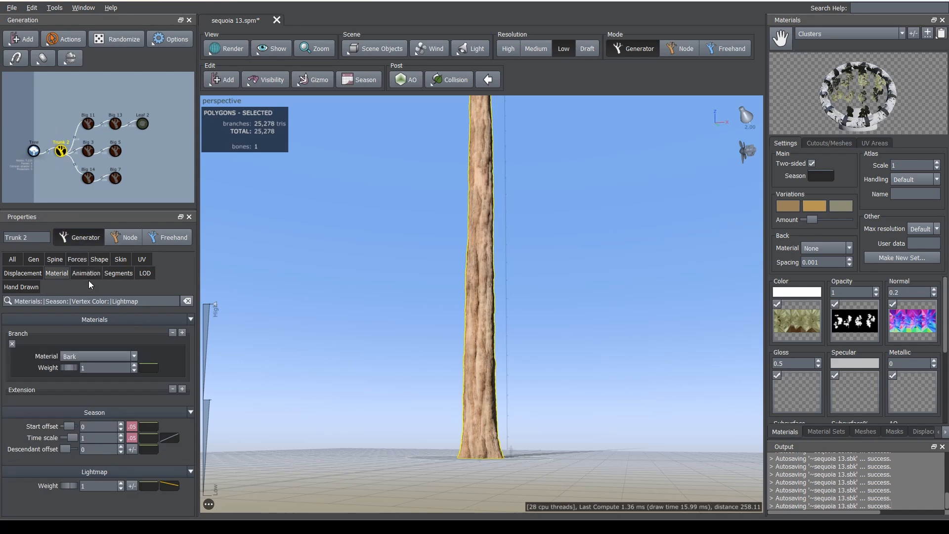
click(87, 356)
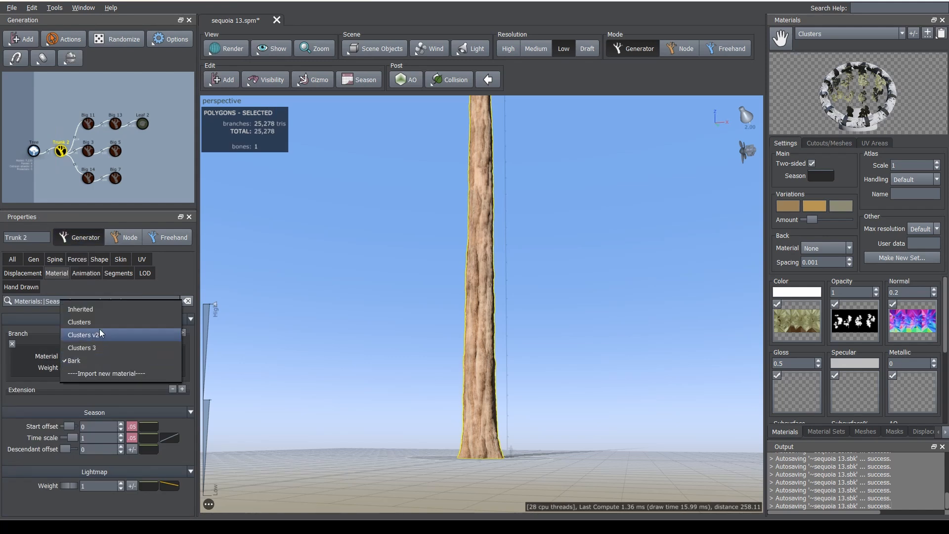
click(94, 309)
mouse_move(541, 325)
mouse_down()
mouse_move(520, 292)
mouse_move(530, 336)
mouse_move(524, 324)
mouse_move(522, 337)
mouse_move(539, 318)
mouse_move(519, 339)
mouse_move(532, 328)
mouse_up()
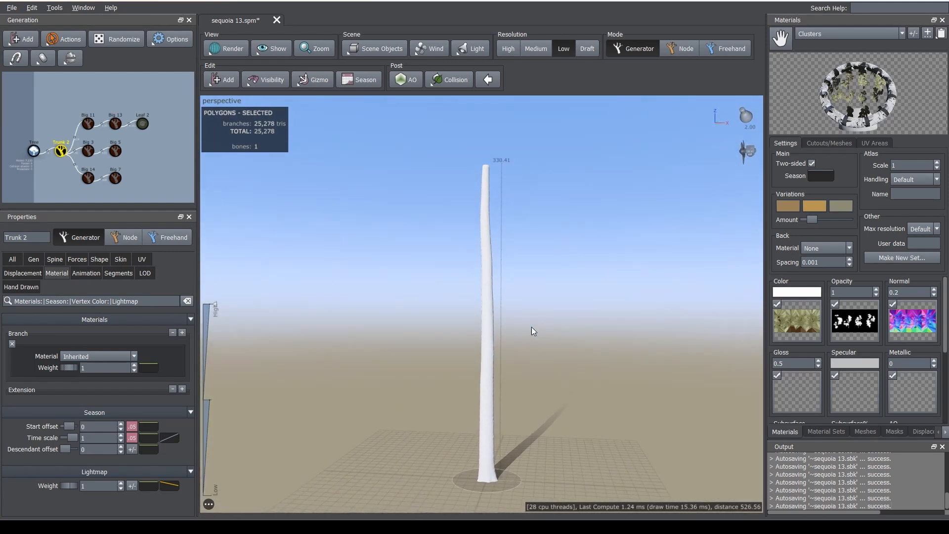
- Assign the Bark material to Trunk 2 and inspect the trunk down to its base
click(106, 356)
click(79, 412)
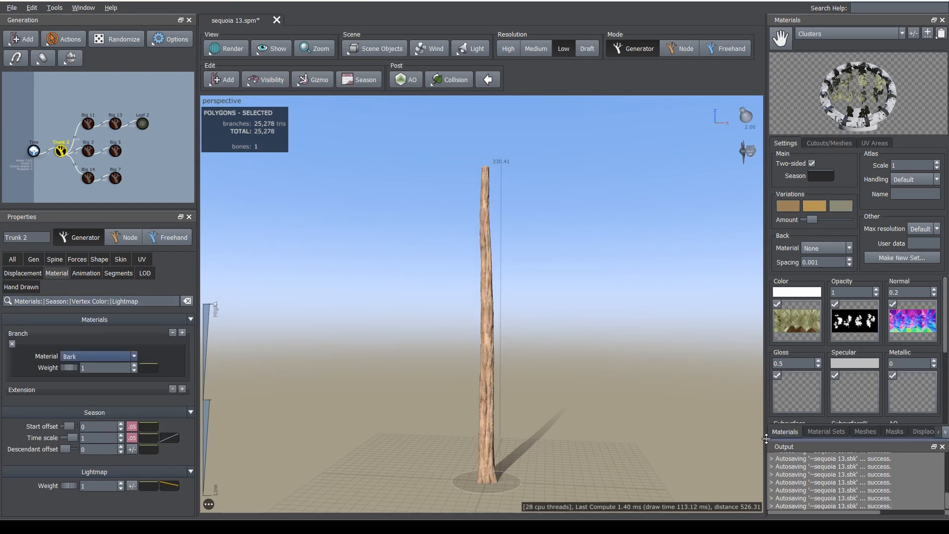
scroll(588, 381, up, 5)
drag(517, 393, 476, 260)
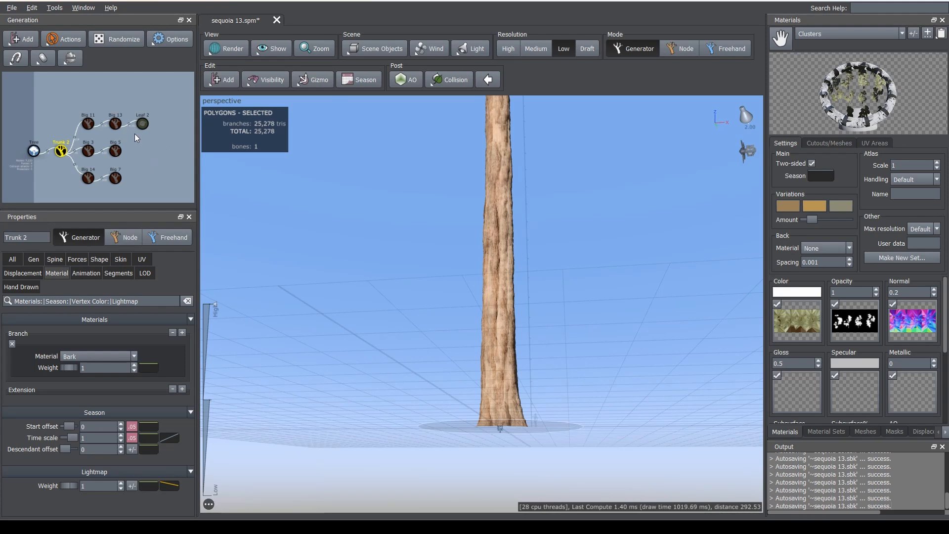
- Unhide the Big 11 and Big 13 branch generators
drag(125, 133, 86, 116)
key(h)
middle_drag(509, 217, 485, 230)
drag(485, 231, 499, 249)
scroll(498, 252, down, 2)
middle_drag(499, 252, 510, 287)
- Unhide the Leaf 2 generator to show the foliage on the branches
click(142, 124)
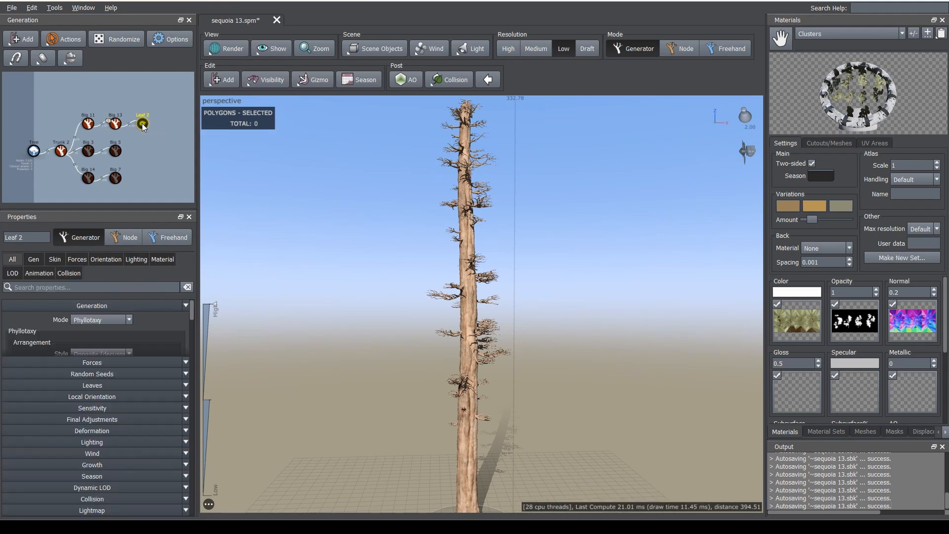
key(h)
drag(517, 266, 527, 261)
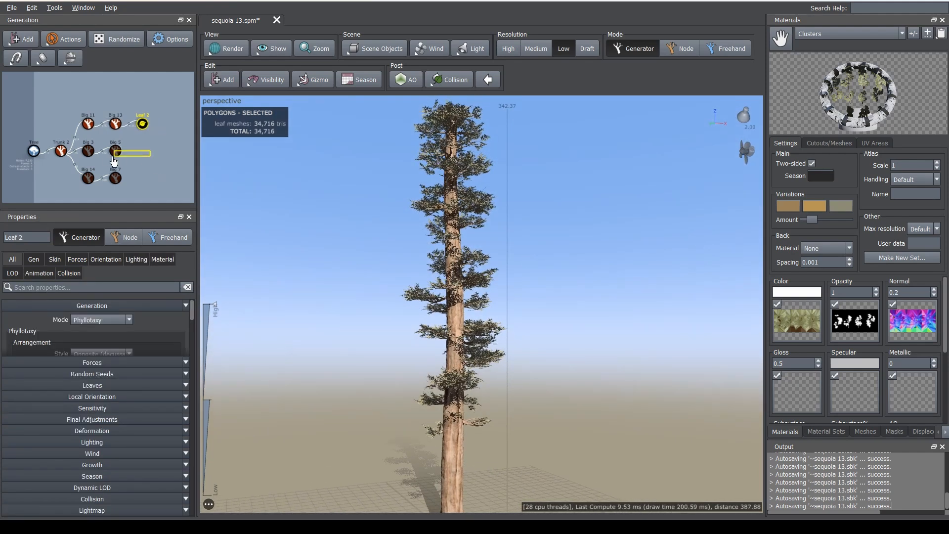
- Unhide the remaining branch generators Big 3, Big 5, Big 14 and Big 7 and inspect the lower trunk
drag(90, 159, 86, 156)
scroll(490, 239, up, 5)
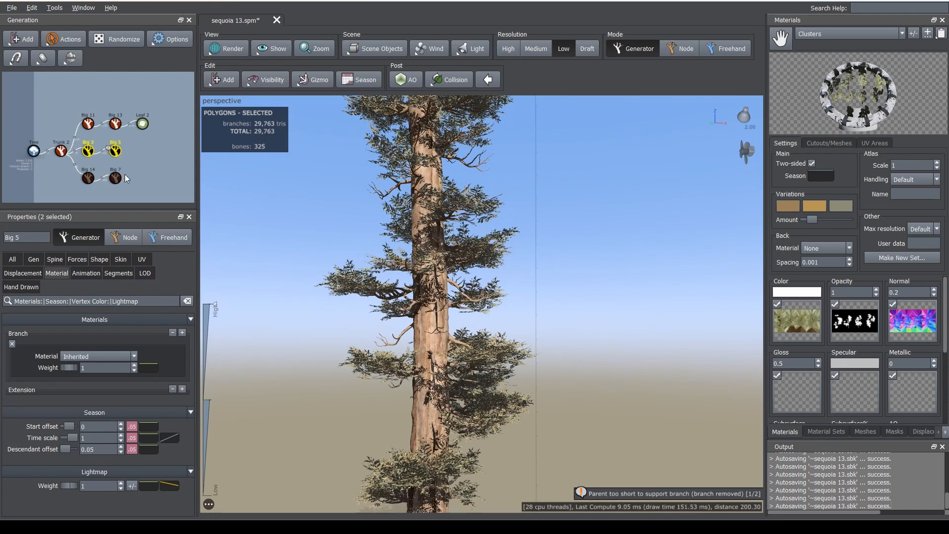
drag(136, 170, 78, 188)
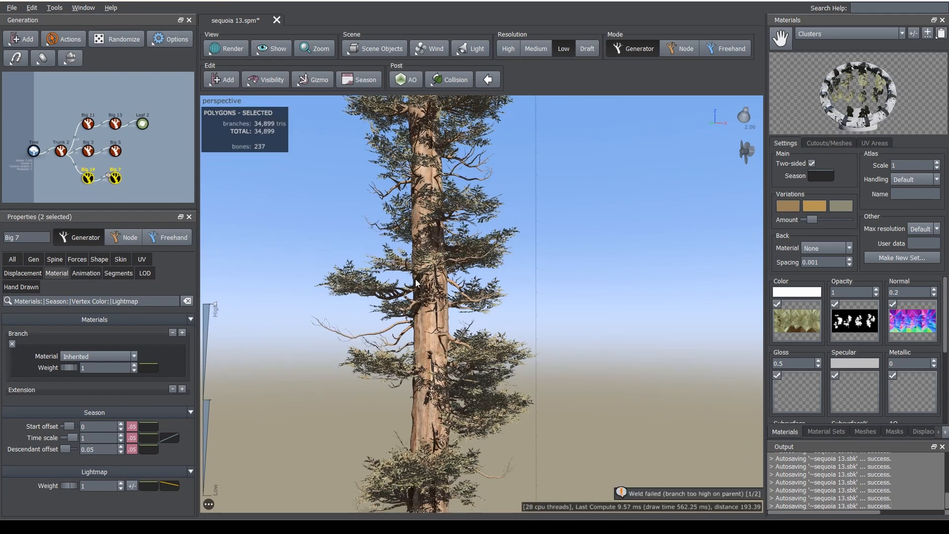
scroll(444, 318, down, 4)
middle_drag(439, 437, 460, 340)
scroll(460, 339, up, 2)
drag(460, 340, 490, 420)
middle_drag(490, 420, 459, 320)
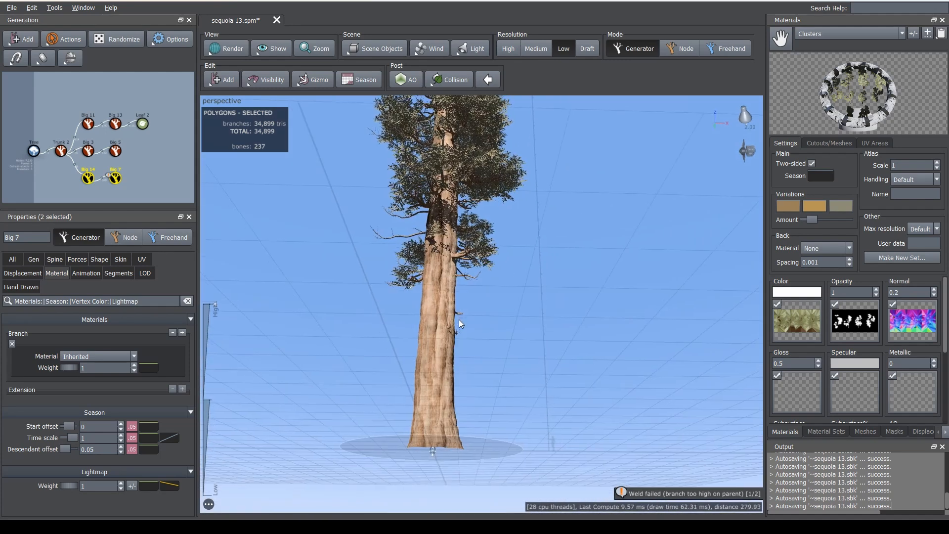
scroll(458, 321, up, 3)
drag(454, 325, 451, 302)
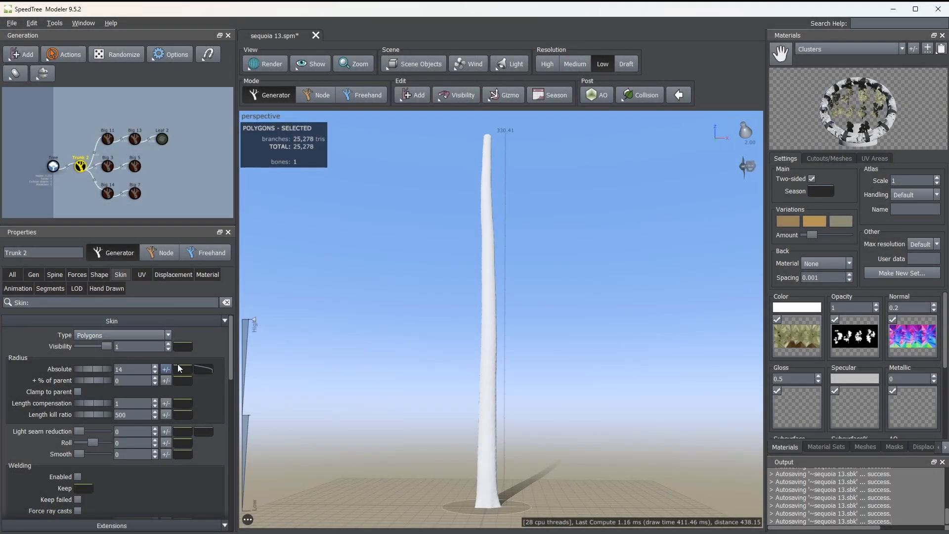
- Examine the end points of the profile curve for the trunk's absolute skin radius
click(200, 369)
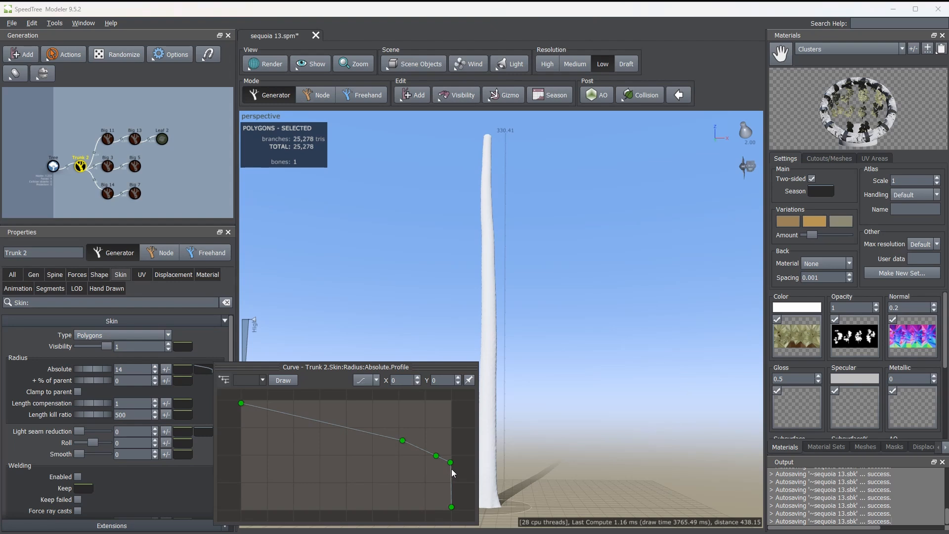
scroll(449, 476, up, 8)
middle_drag(448, 476, 286, 460)
scroll(386, 476, up, 3)
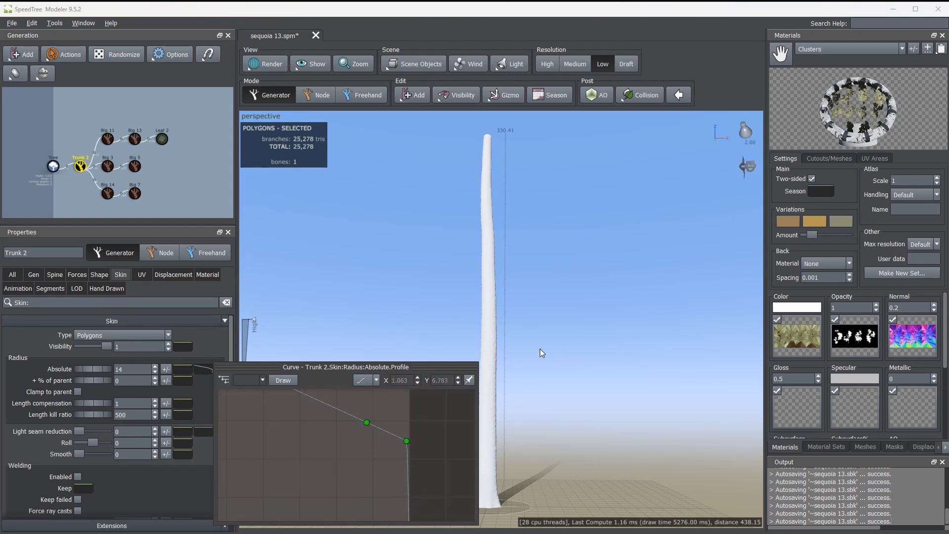
click(542, 322)
drag(542, 295, 519, 266)
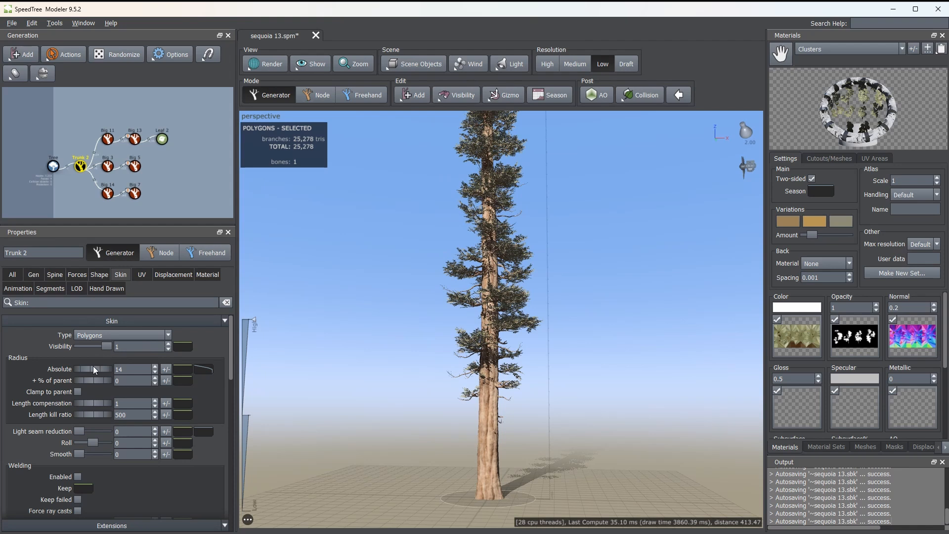
- Thicken the trunk by raising its absolute skin radius to 25.85, and inspect the whole tree
drag(91, 370, 596, 362)
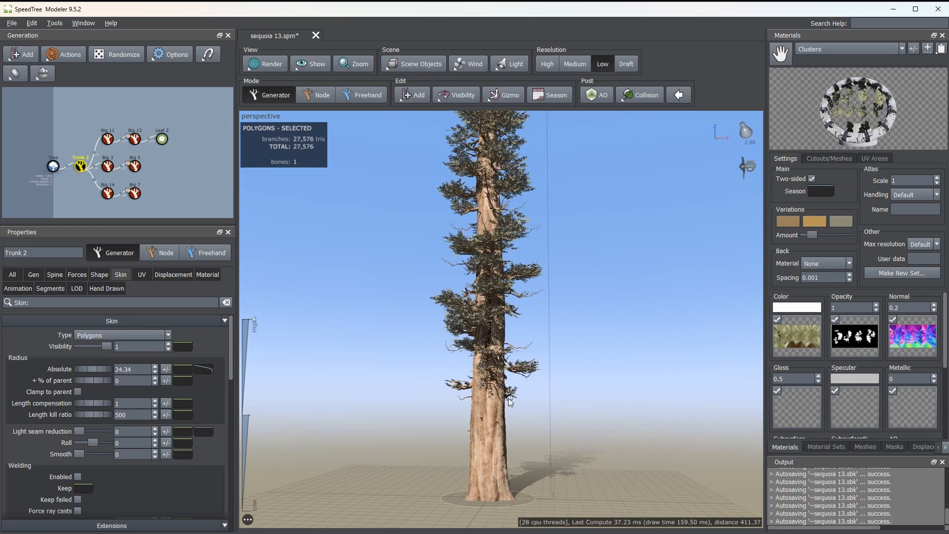
drag(508, 398, 550, 386)
drag(94, 369, 163, 370)
drag(548, 369, 616, 337)
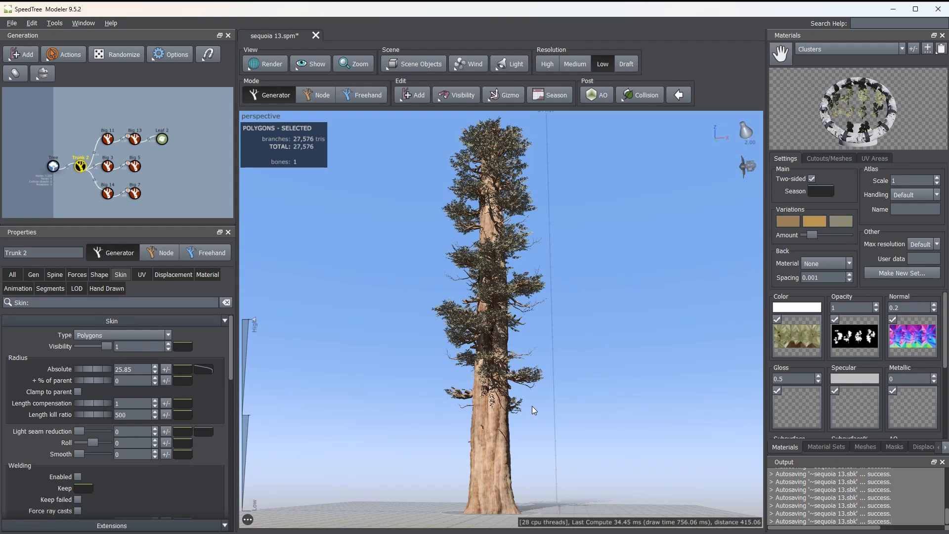
scroll(494, 452, up, 5)
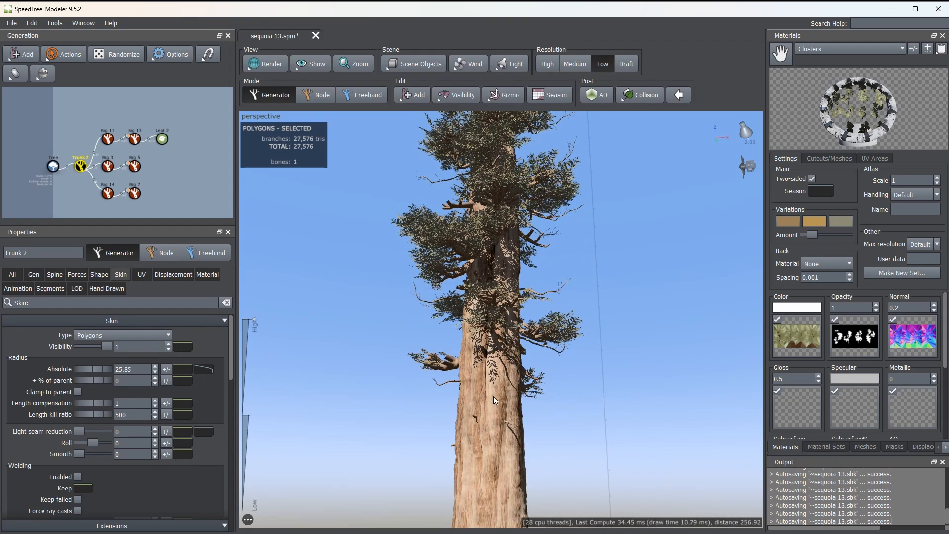
scroll(525, 389, down, 3)
drag(525, 389, 447, 342)
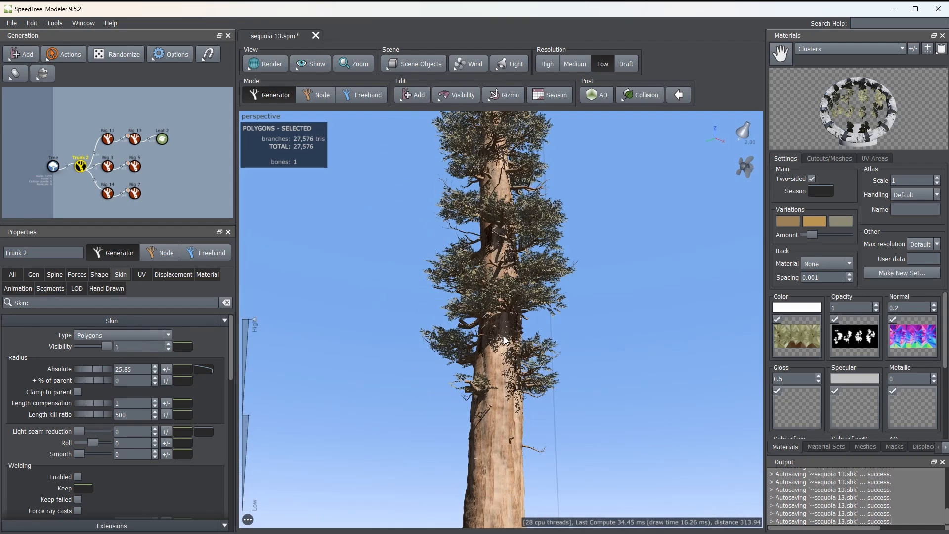
middle_drag(447, 342, 465, 342)
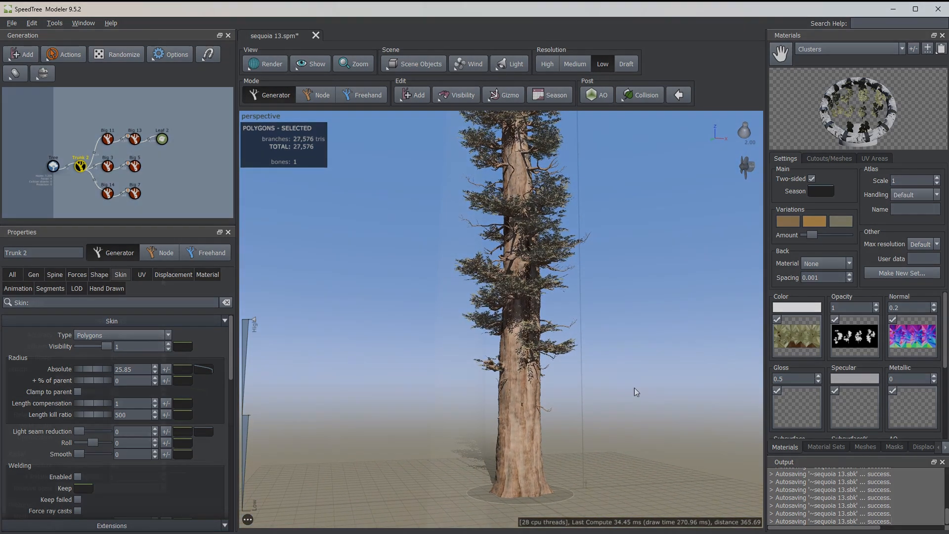
- Assign the Bark material to the bare Trunk 2 generator and view the trunk base
click(201, 275)
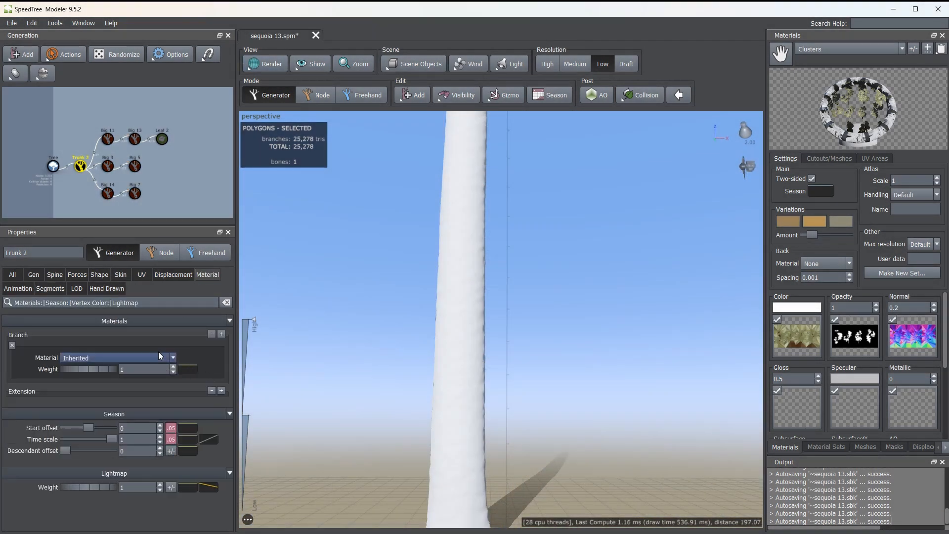
click(155, 352)
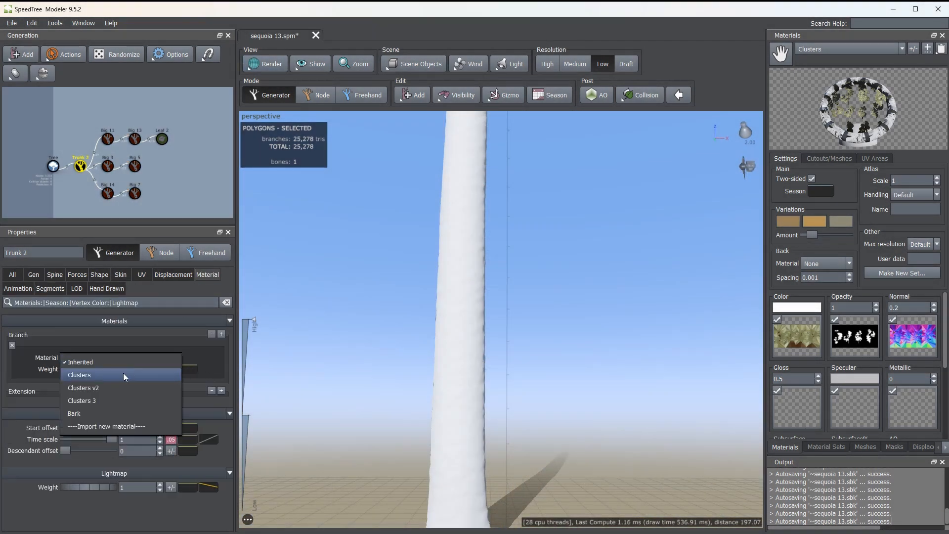
click(96, 414)
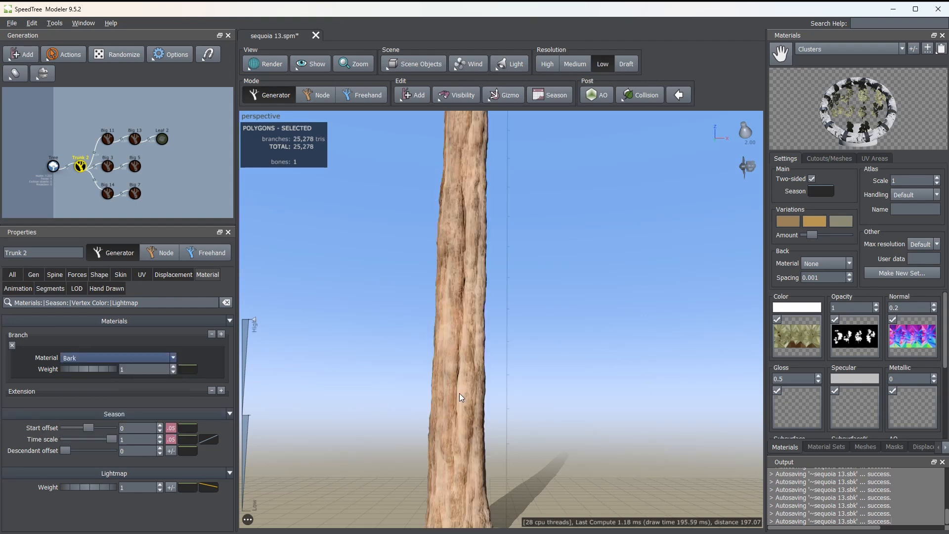
drag(452, 376, 440, 337)
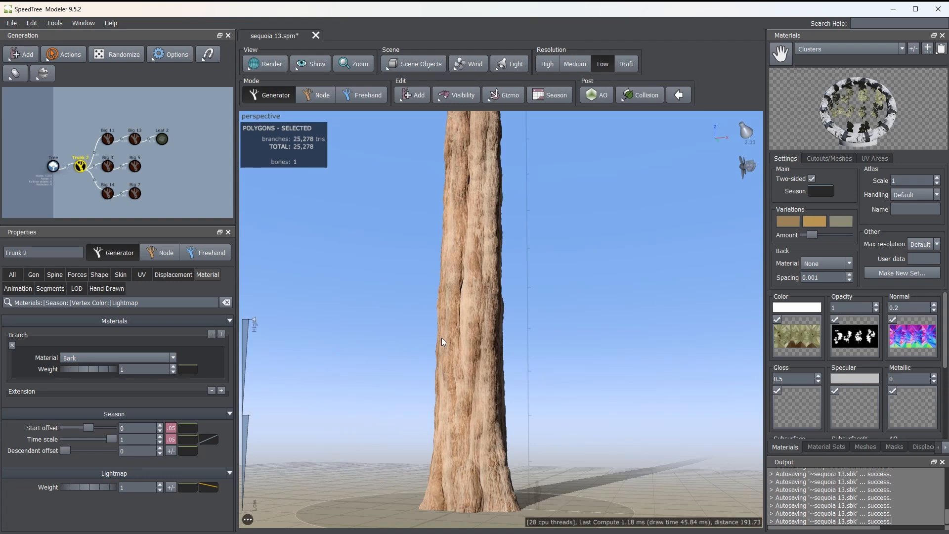
- Choose Material as the displacement source for Trunk 2
click(170, 277)
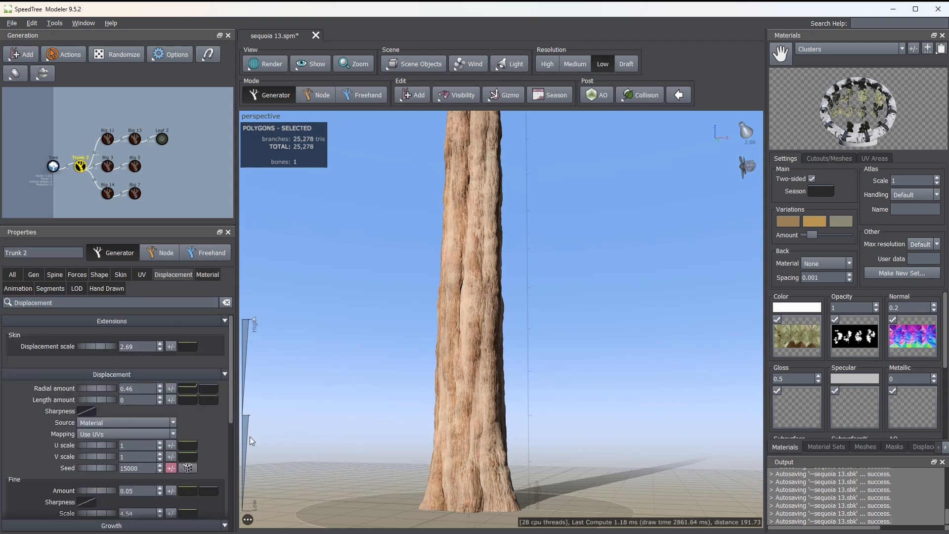
click(158, 421)
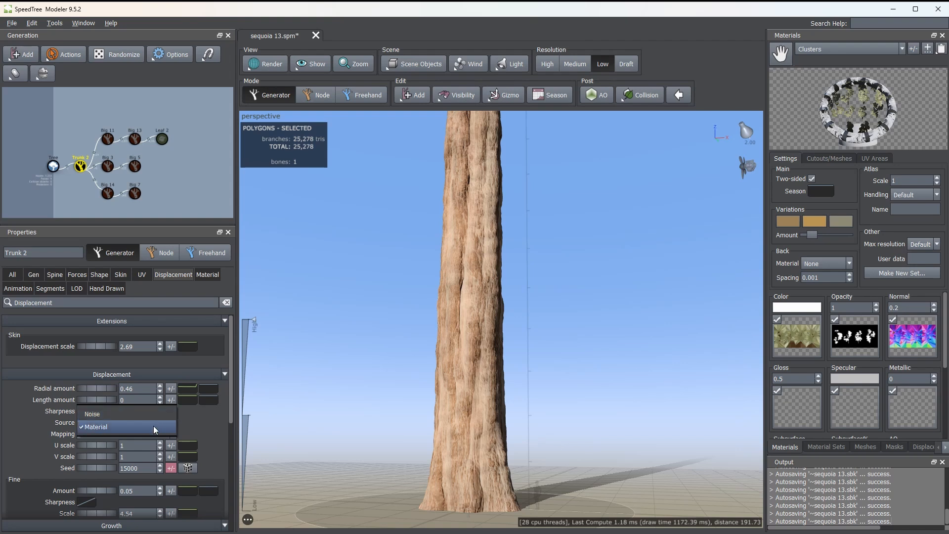
click(152, 427)
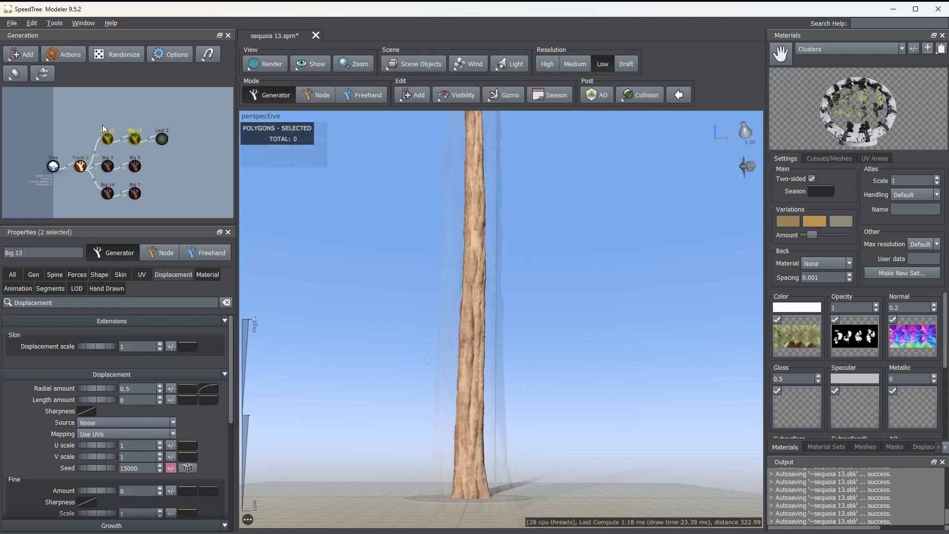
- Unhide the Big 11 branch generator on the trunk and bring up its generation properties
drag(91, 114, 112, 147)
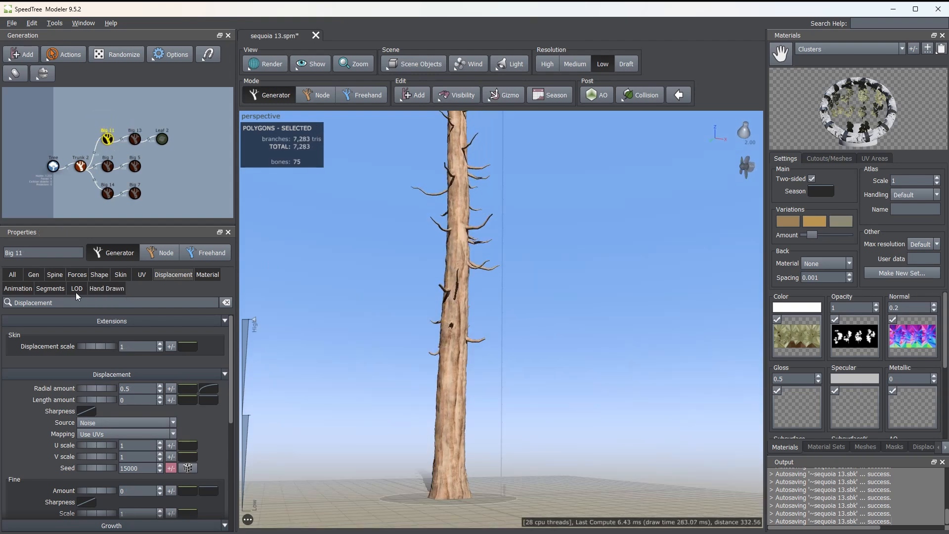
click(37, 275)
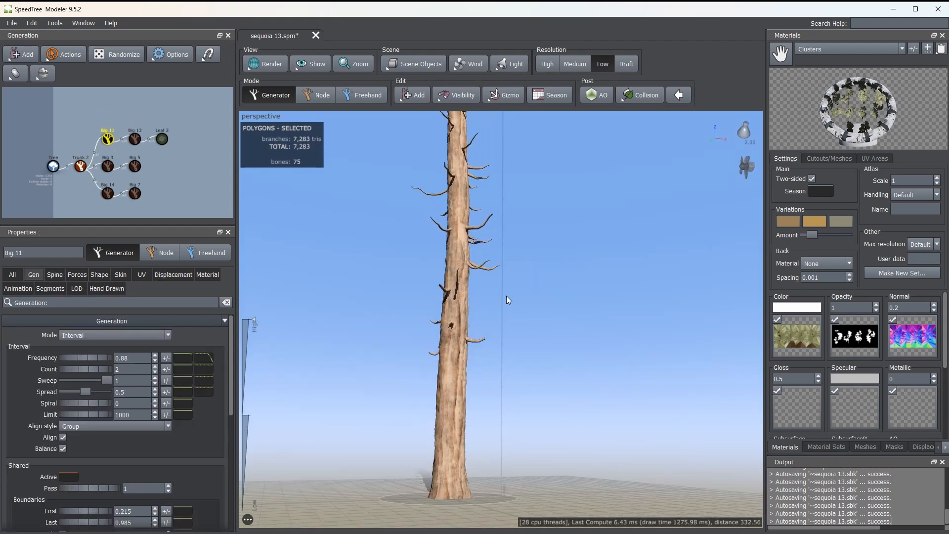
scroll(524, 297, up, 5)
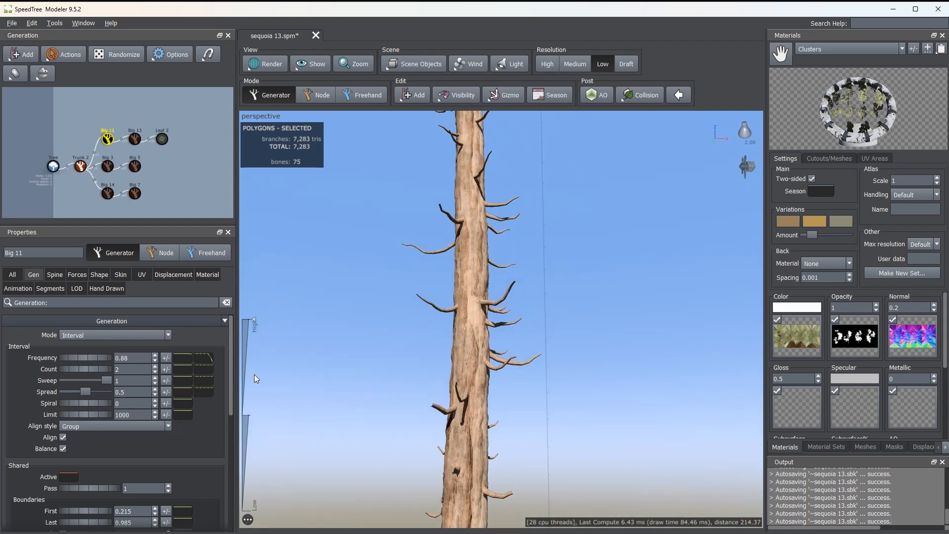
- Try a different spine gravity on the Big 11 branches
click(55, 275)
scroll(150, 412, down, 3)
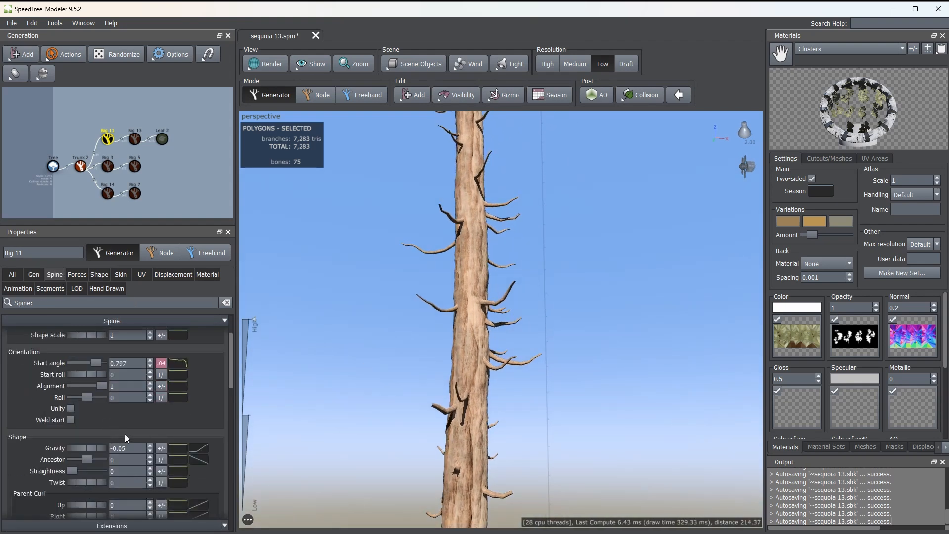
drag(89, 449, 85, 449)
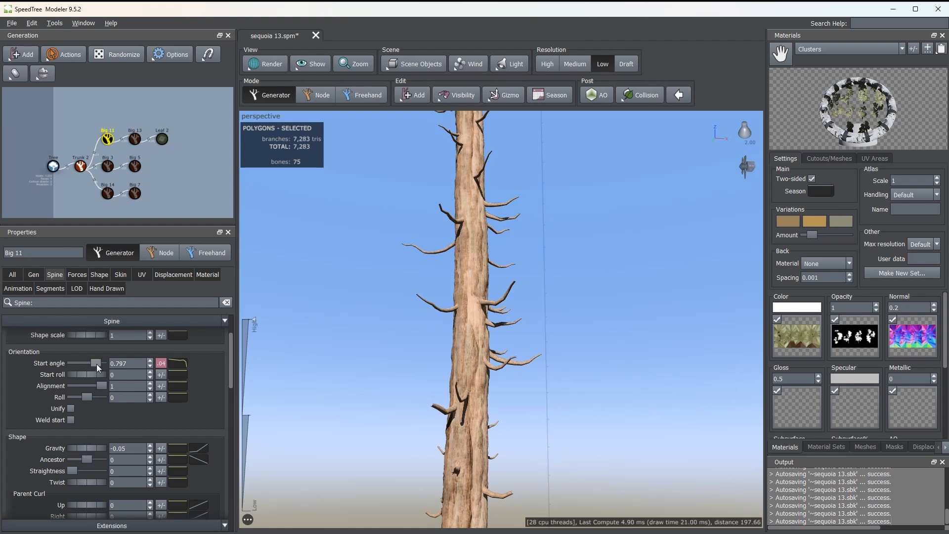
- Try a start angle of 0.75 on the Big 11 branches and undo the change
mouse_move(96, 364)
mouse_down()
mouse_move(77, 369)
mouse_move(94, 369)
mouse_up()
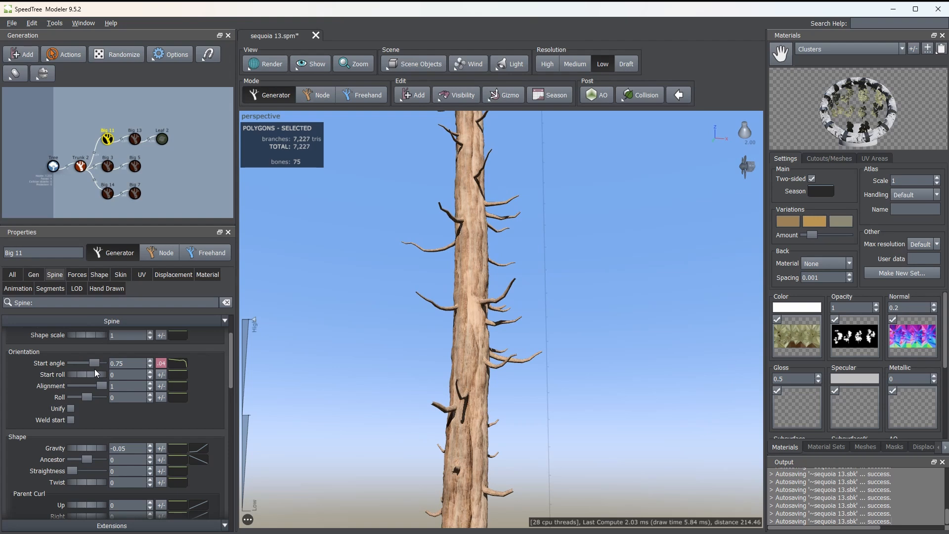
key(ctrl+z)
scroll(216, 392, up, 3)
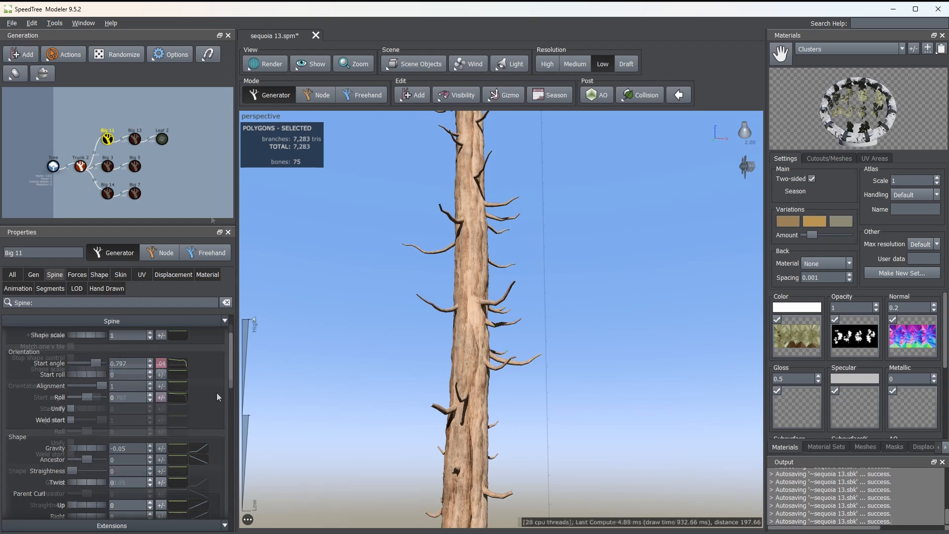
- Unhide the Big 13 branch generator and view its smaller branches up close along the trunk
click(135, 139)
key(h)
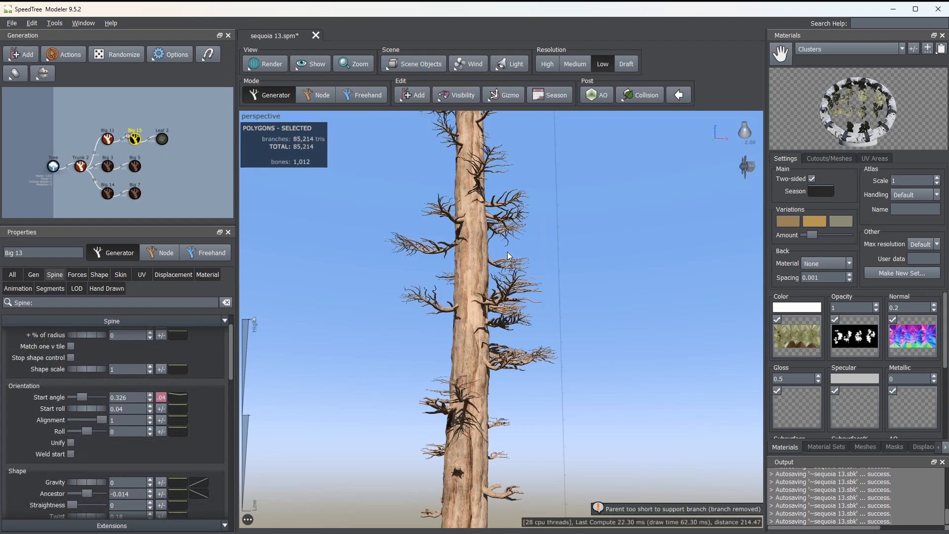
scroll(508, 251, down, 2)
drag(509, 251, 538, 258)
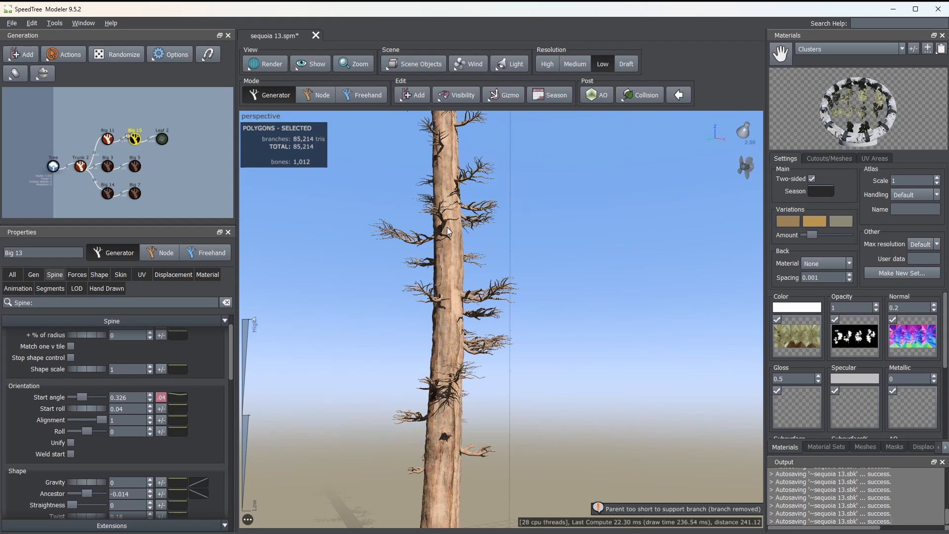
scroll(464, 247, up, 6)
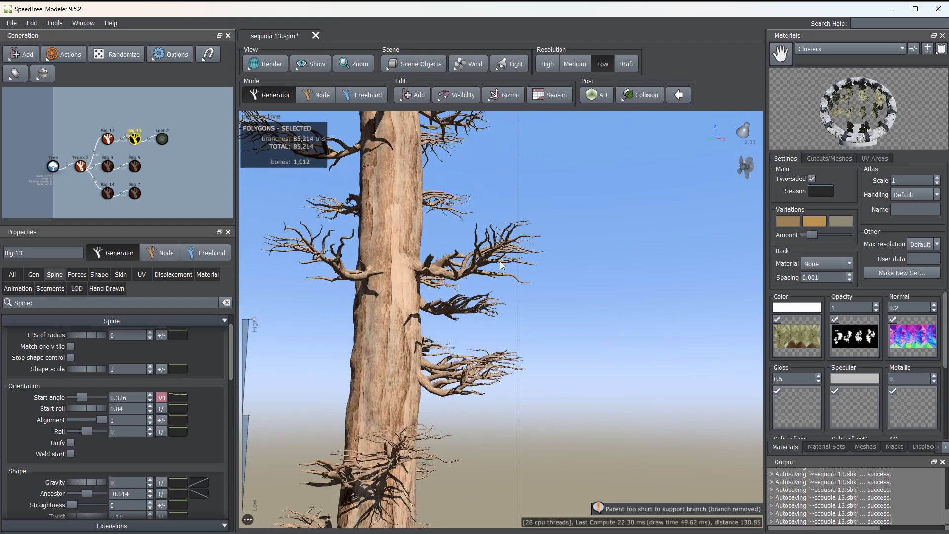
drag(463, 247, 376, 273)
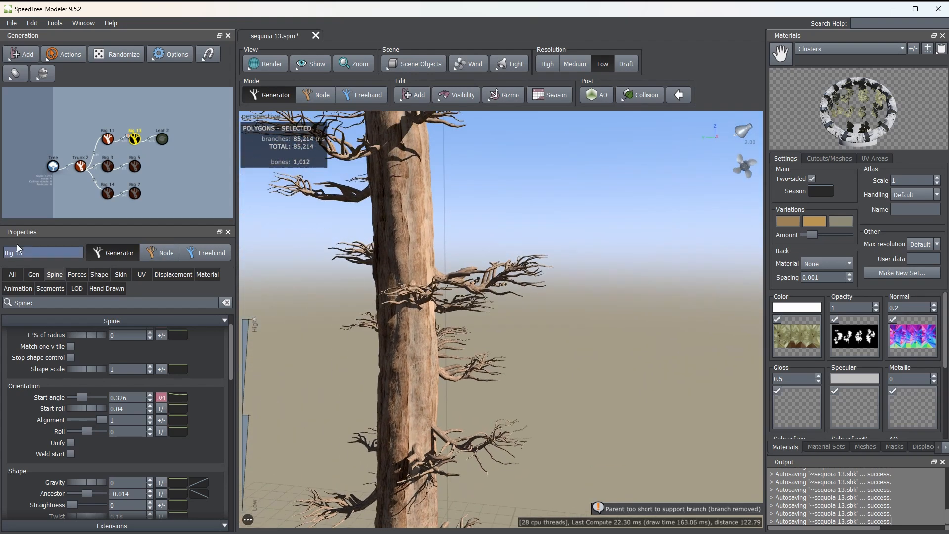
- Bring up the force properties of the Big 13 branches
click(77, 275)
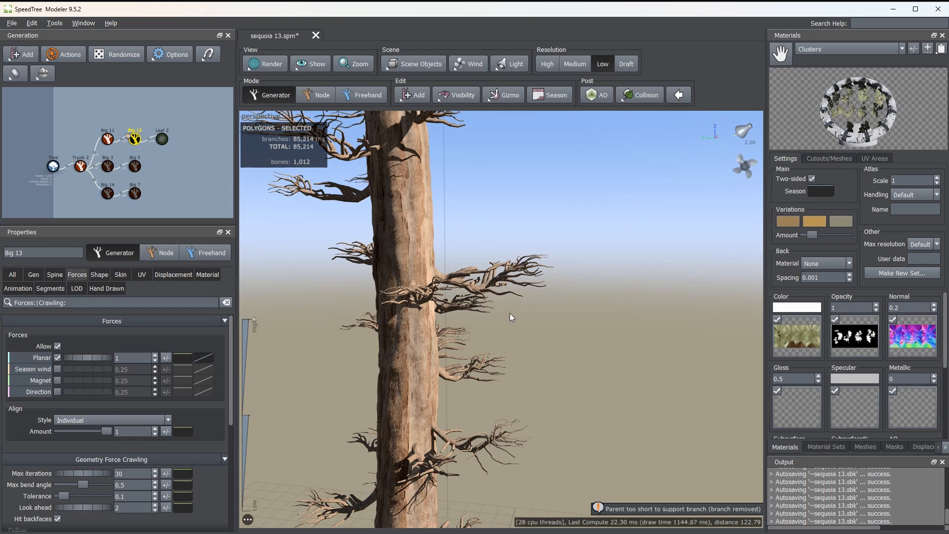
scroll(510, 313, down, 2)
drag(510, 313, 431, 269)
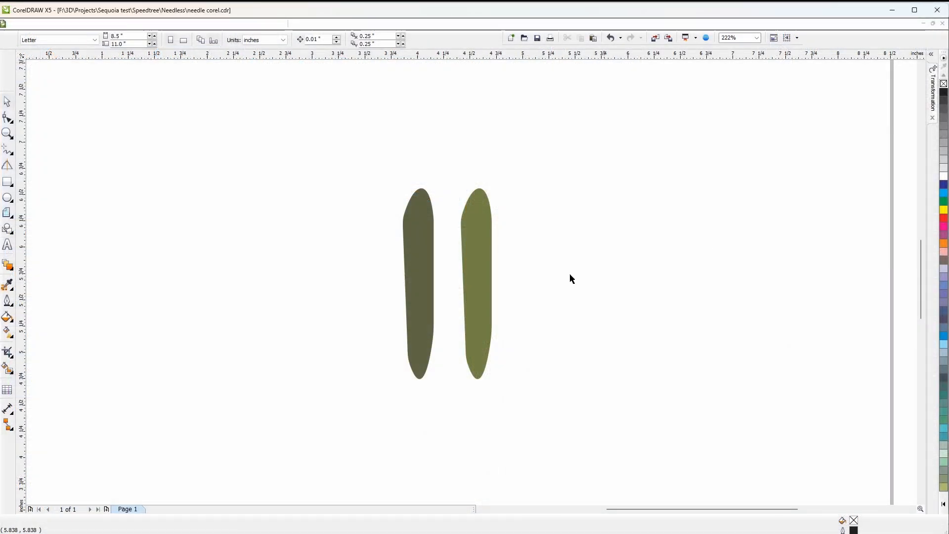
- Switch to CorelDRAW and examine the two green needle shapes in needle corel.cdr
scroll(469, 287, down, 3)
scroll(469, 283, up, 3)
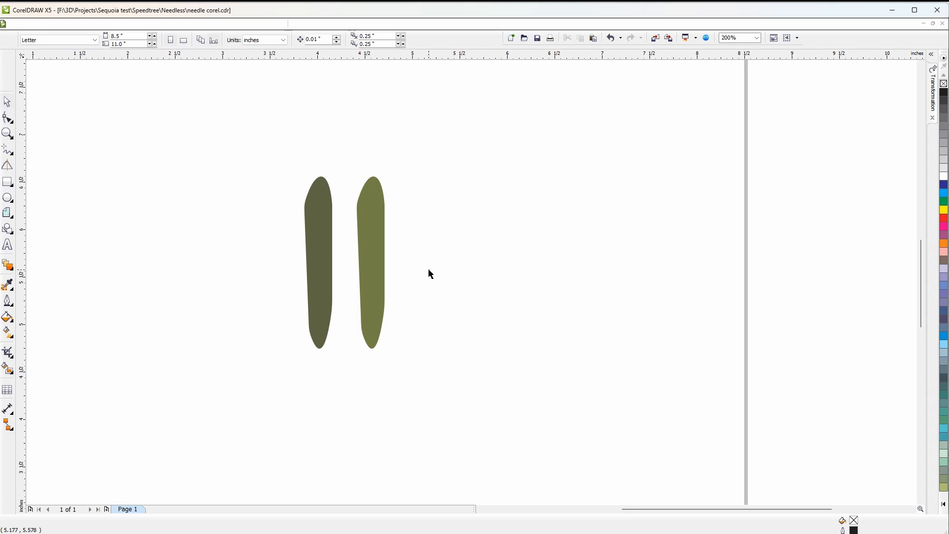
scroll(430, 270, down, 1)
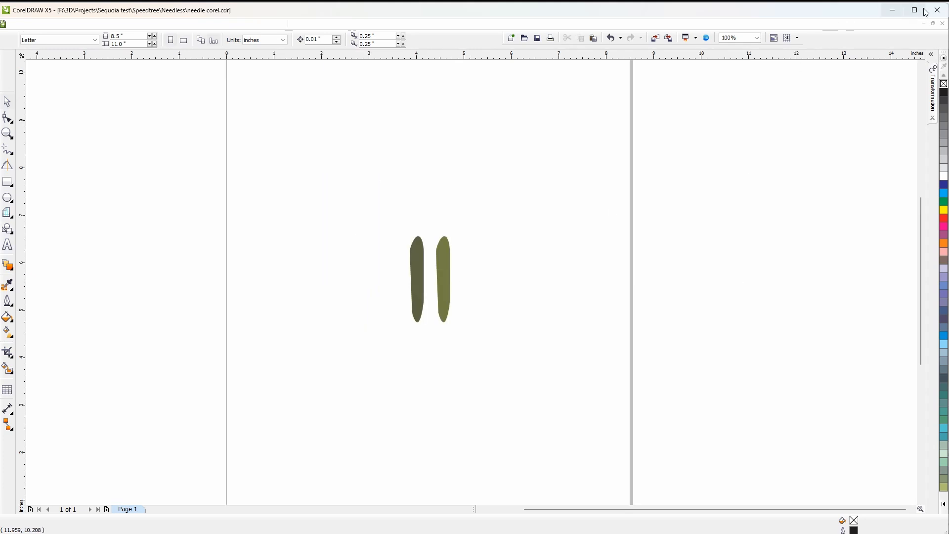
mouse_move(926, 13)
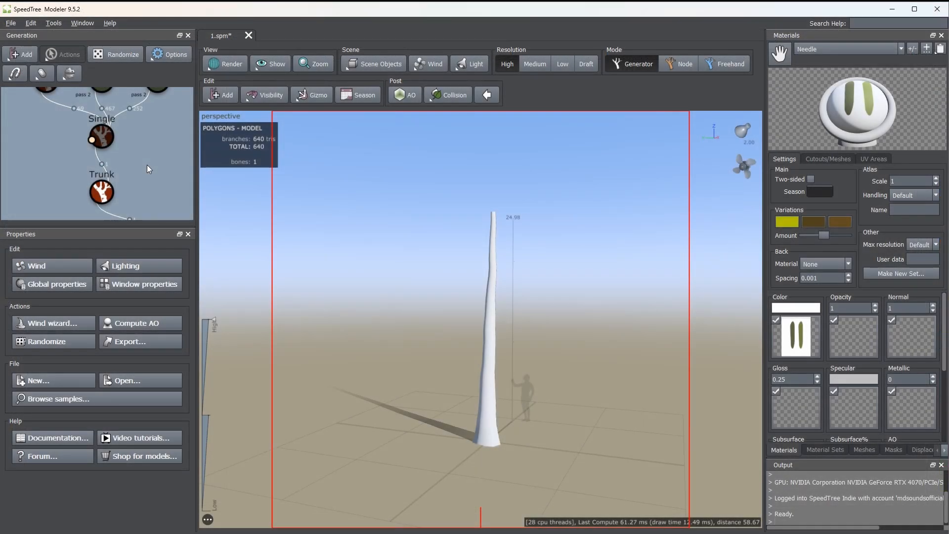
- Switch to SpeedTree and unhide the Single branch generator on the trunk in 1.spm
click(103, 135)
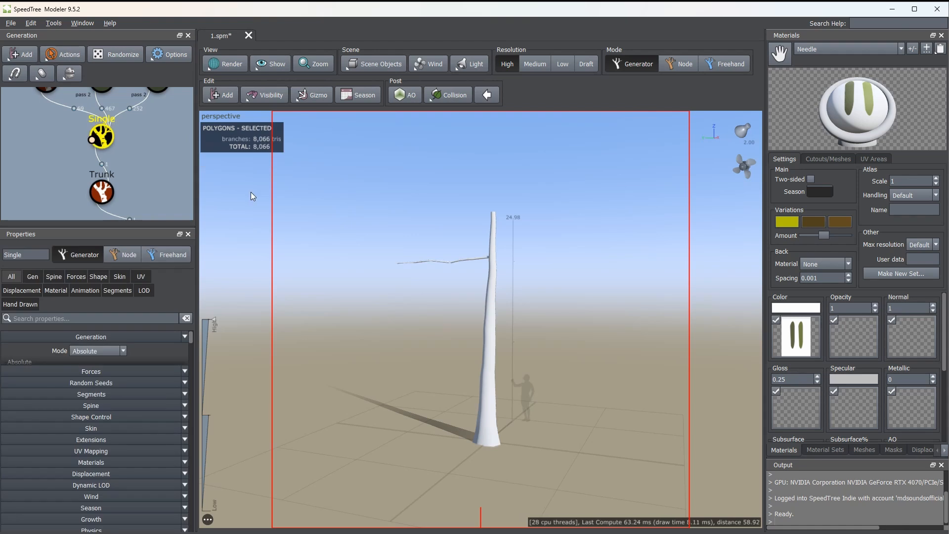
drag(517, 254, 524, 291)
scroll(514, 288, up, 5)
middle_drag(487, 284, 497, 324)
scroll(496, 323, up, 2)
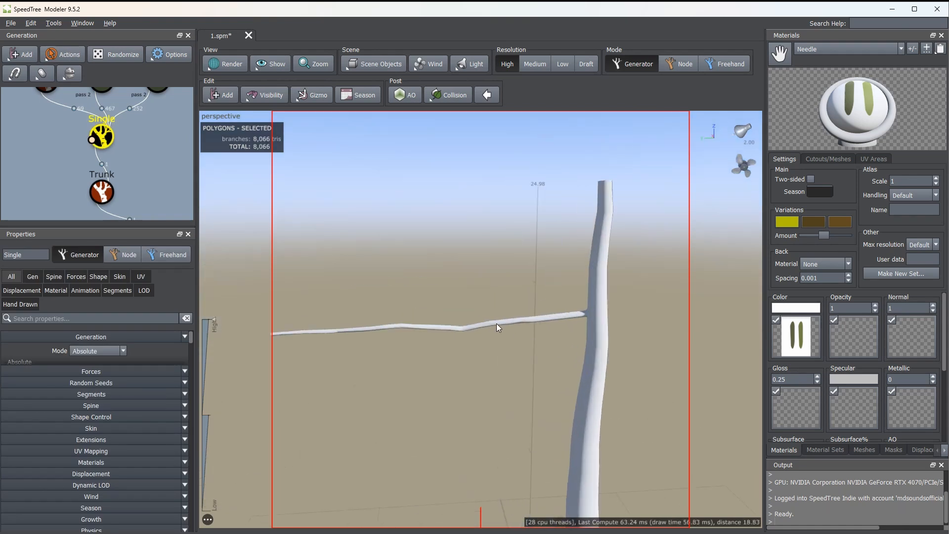
scroll(497, 324, up, 2)
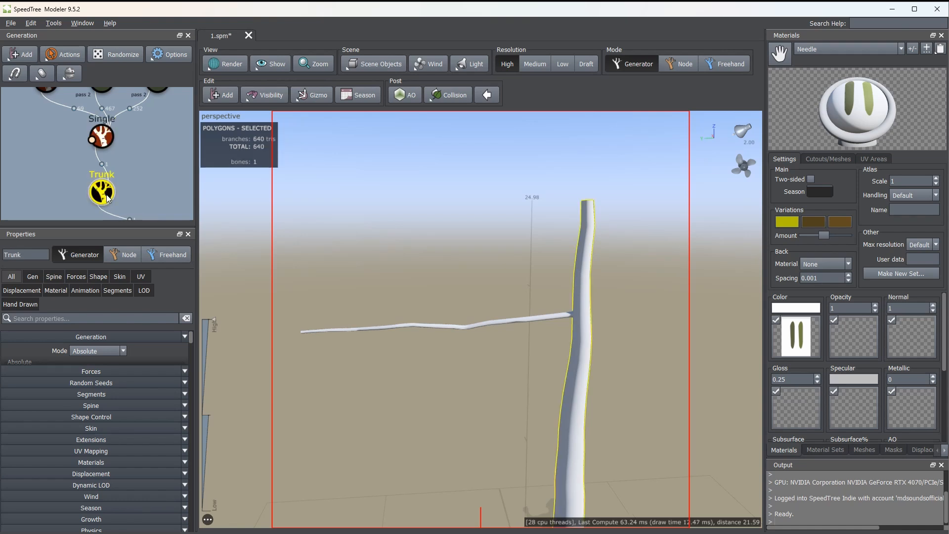
- Unhide the Bifurcating generator on the Single branch and bring up its generation properties
middle_drag(62, 126, 78, 179)
click(63, 134)
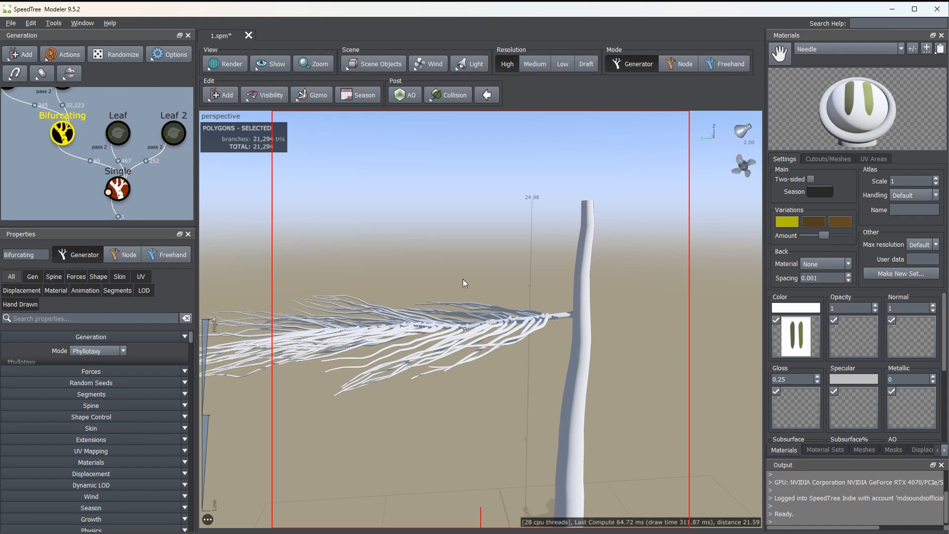
click(32, 277)
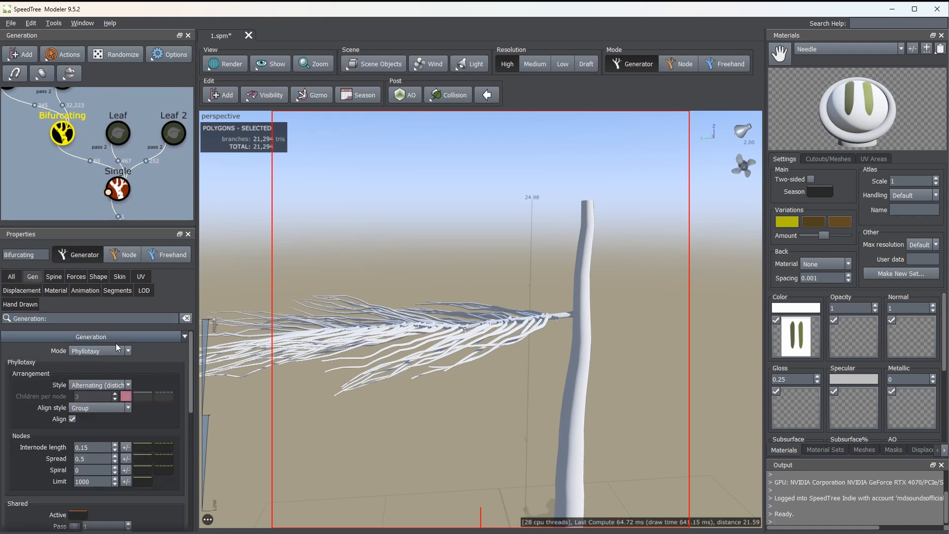
drag(530, 318, 438, 334)
scroll(437, 330, up, 3)
scroll(437, 330, down, 5)
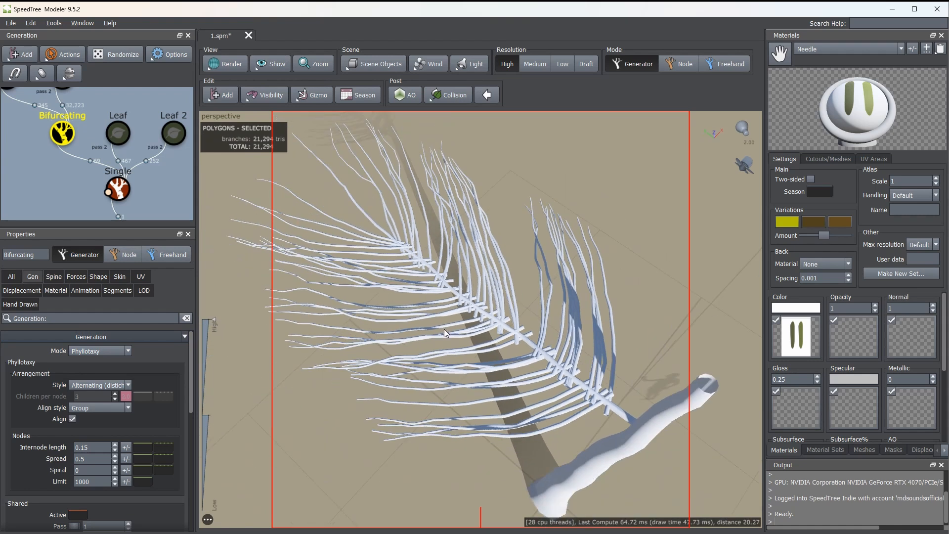
- Unhide the Leaf, Leaf 2, Leaf 3 and Leaf 4 generators to cover the branch with needles
click(461, 319)
scroll(462, 319, up, 4)
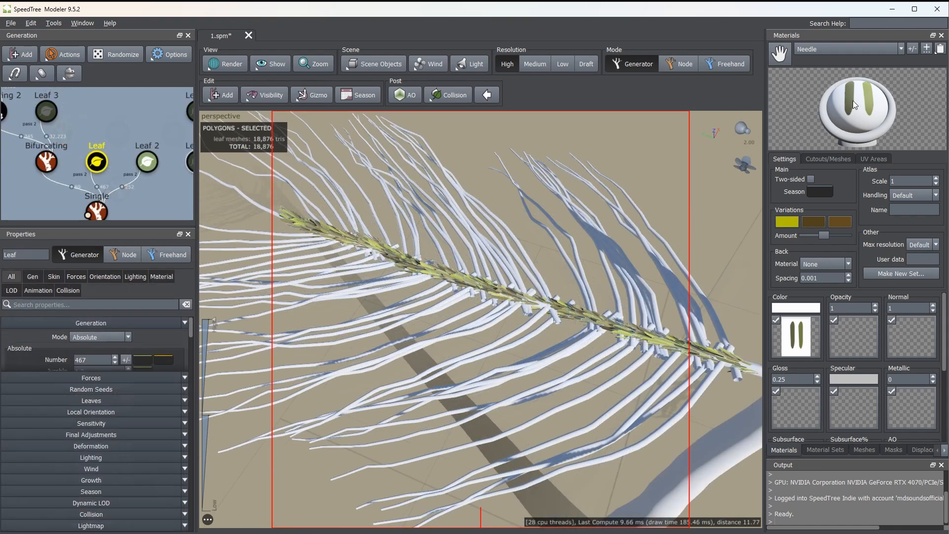
click(55, 115)
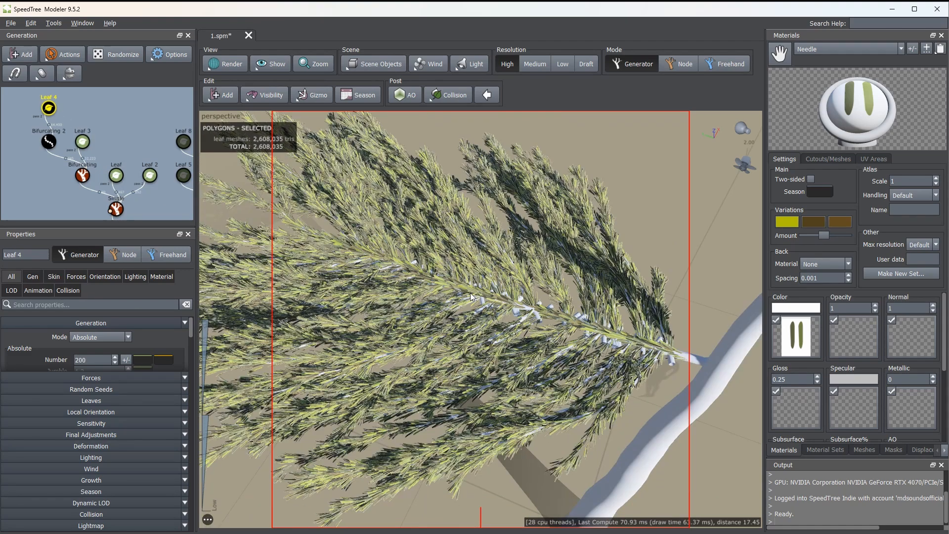
drag(472, 294, 440, 307)
scroll(440, 307, up, 6)
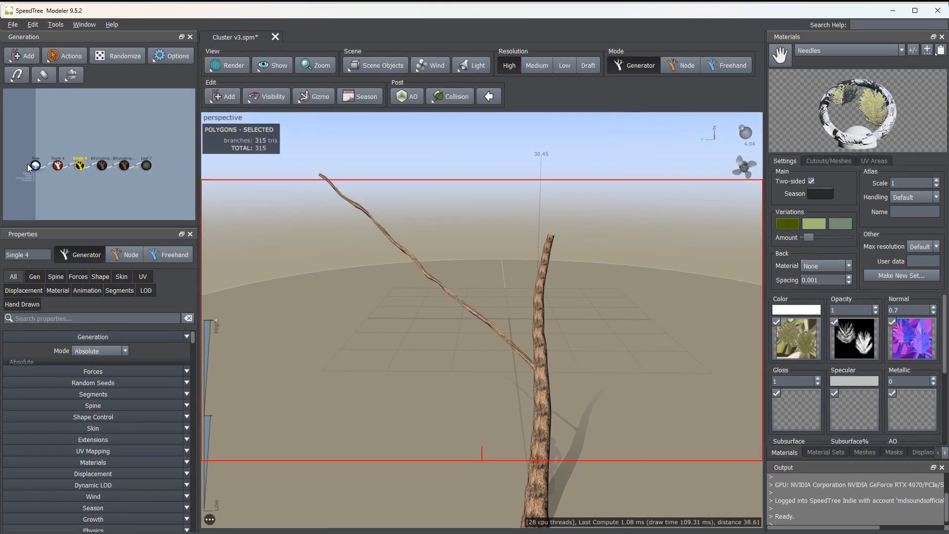
- In Cluster v3.spm, unhide both bifurcating generators on the Single 4 branch and bring up the generation properties of Bifurcating 22
scroll(105, 188, up, 2)
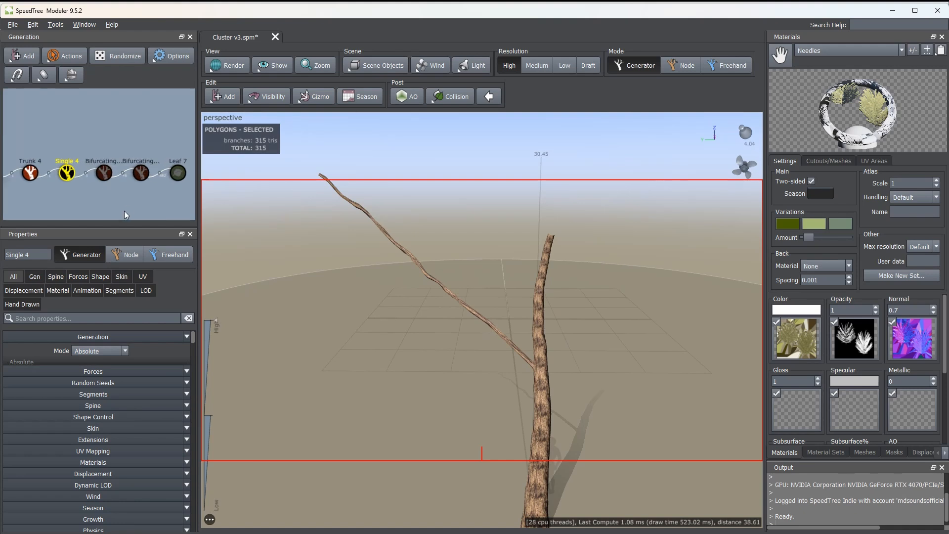
drag(463, 305, 465, 336)
key(h)
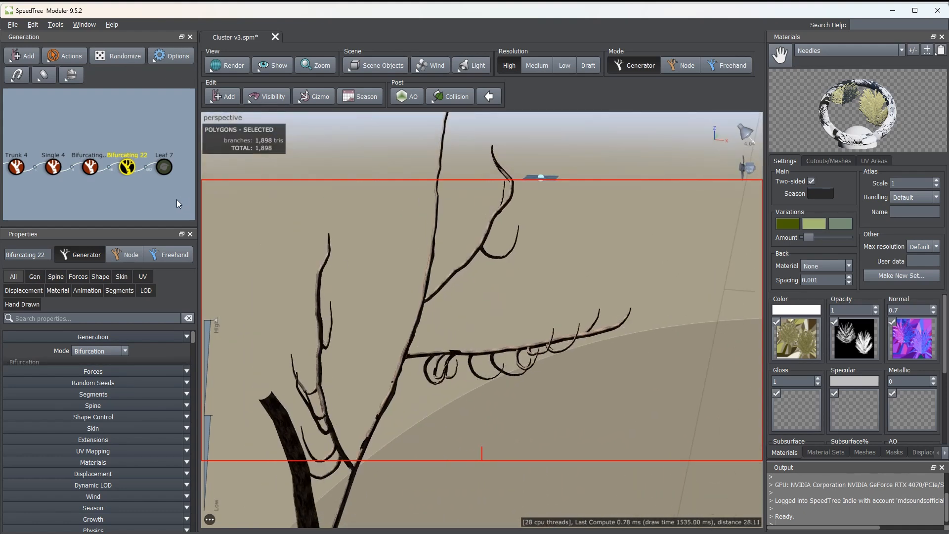
click(40, 279)
drag(560, 314, 609, 319)
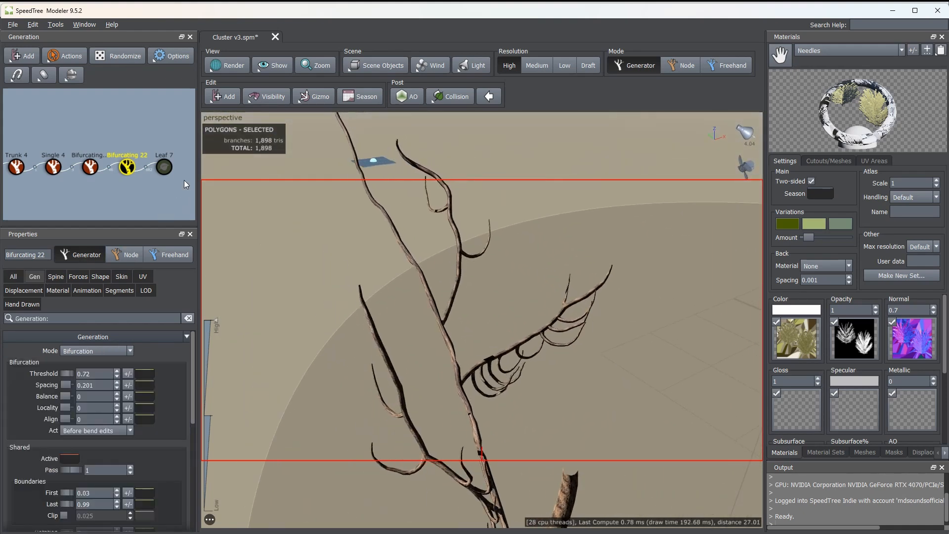
- Unhide the Leaf 7 generator and inspect the needle tufts on the bifurcating twigs
click(163, 169)
key(h)
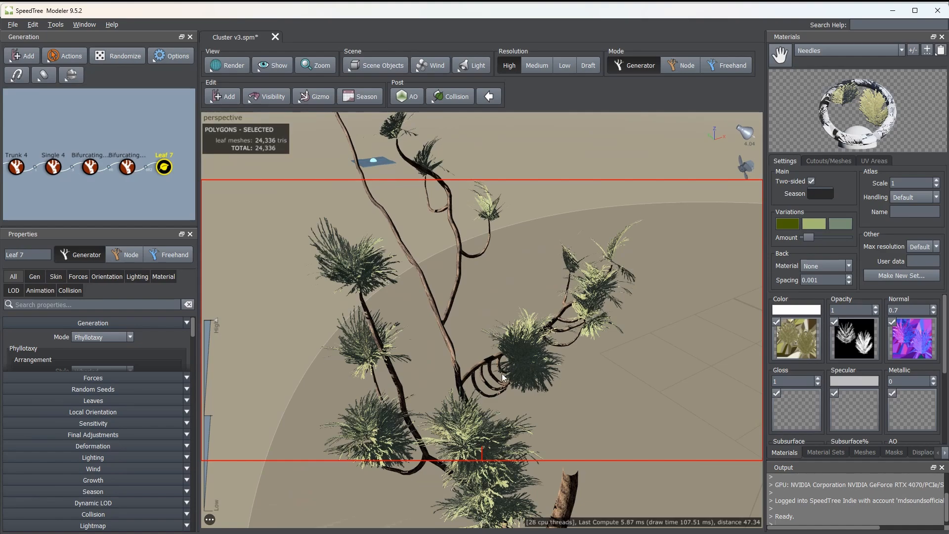
drag(502, 378, 460, 351)
scroll(521, 361, up, 3)
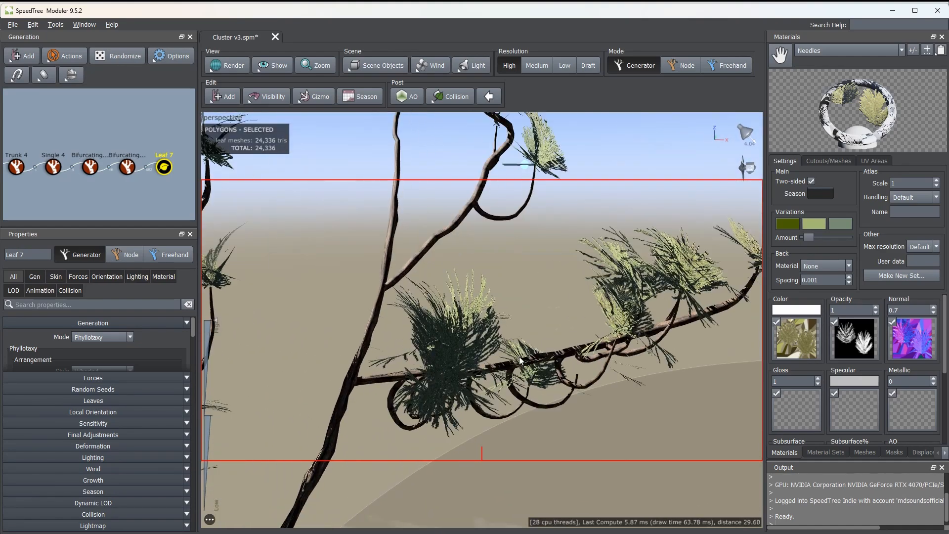
drag(520, 361, 535, 309)
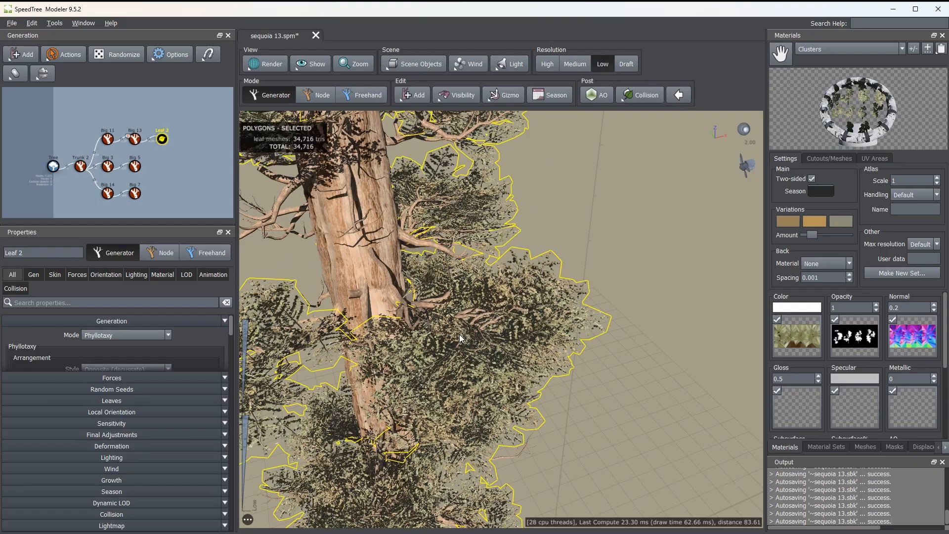
- In sequoia 13.spm, hide the Big 11, Big 13 and Leaf 2 generators to isolate the bare branches on the trunk
drag(460, 339, 588, 331)
drag(503, 328, 570, 338)
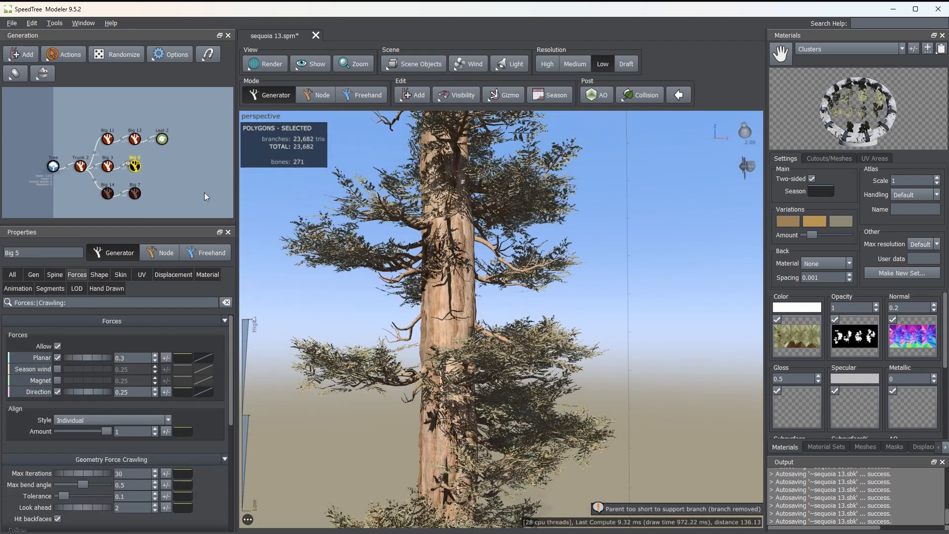
drag(194, 150, 100, 128)
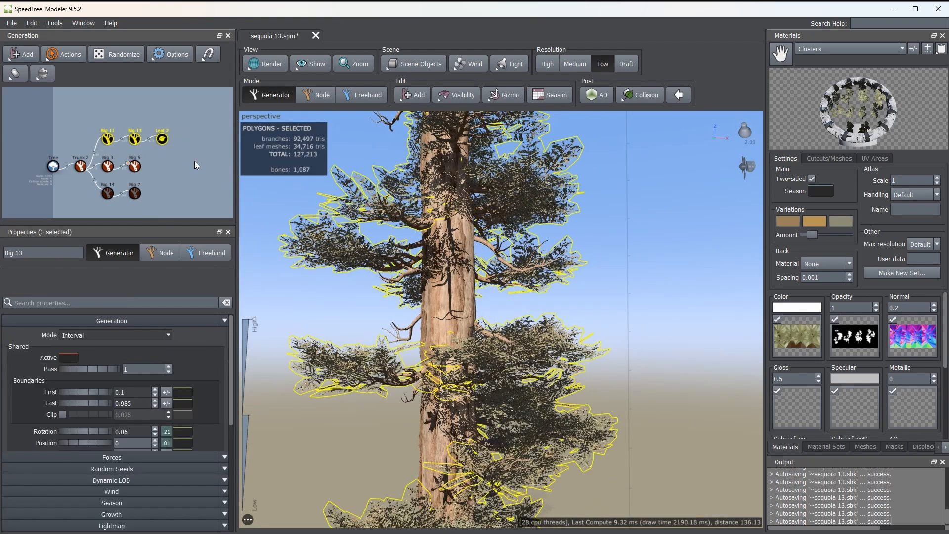
drag(463, 264, 489, 251)
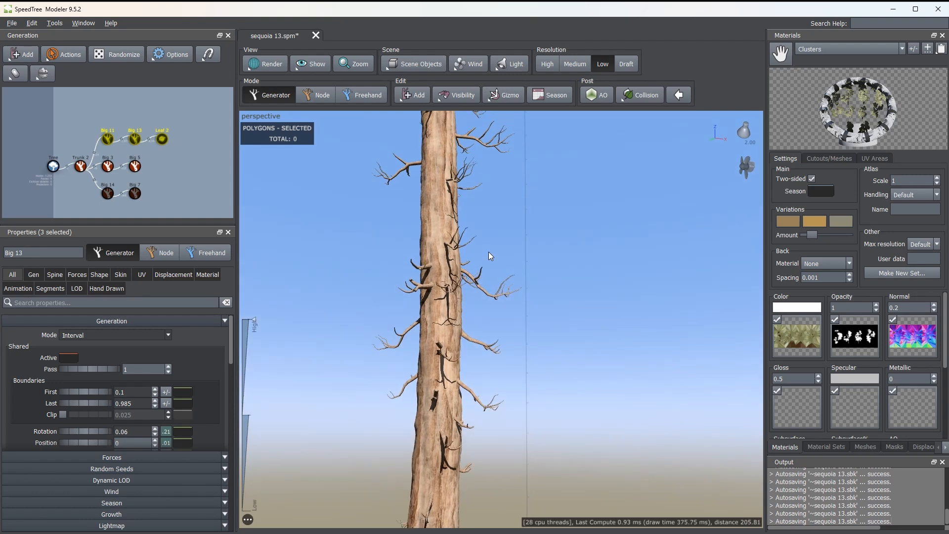
scroll(487, 251, down, 3)
middle_drag(478, 255, 480, 298)
scroll(481, 297, up, 1)
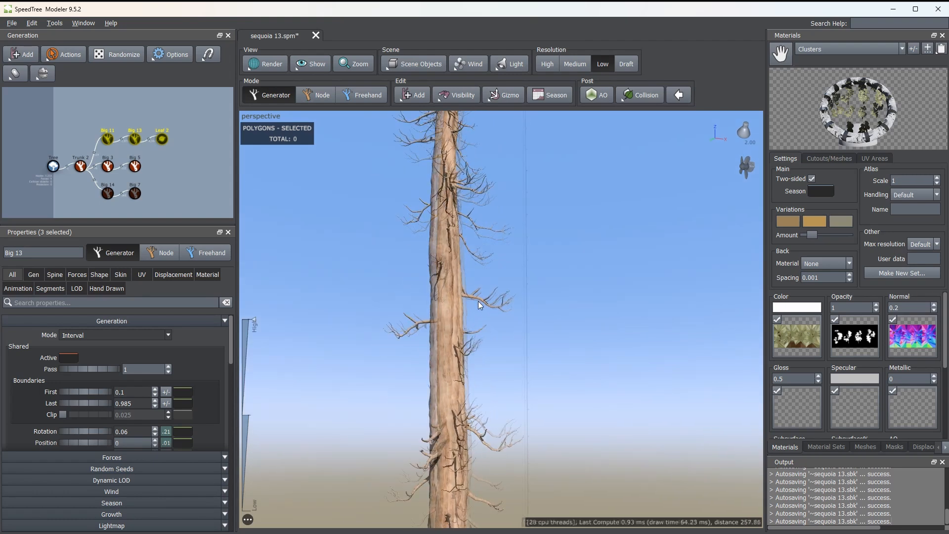
- Bring up the generation properties of the Big 3 and Big 5 branch generators
click(107, 166)
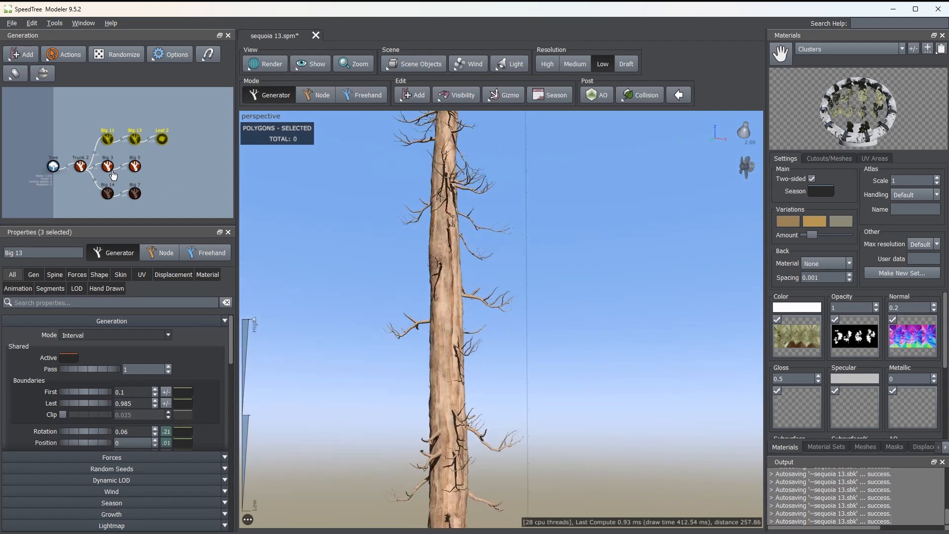
click(34, 275)
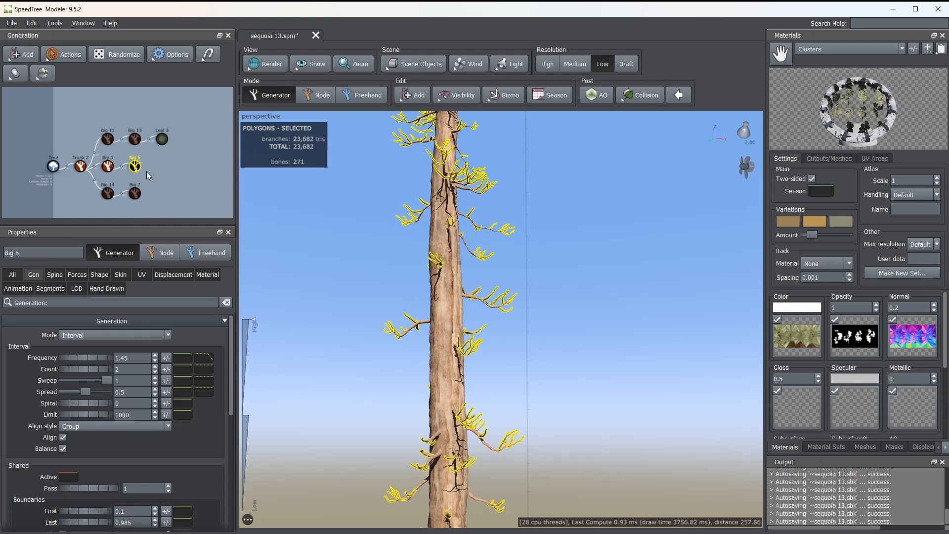
- Select the Big 14 and Big 7 branch generators together and unhide them on the trunk
click(170, 176)
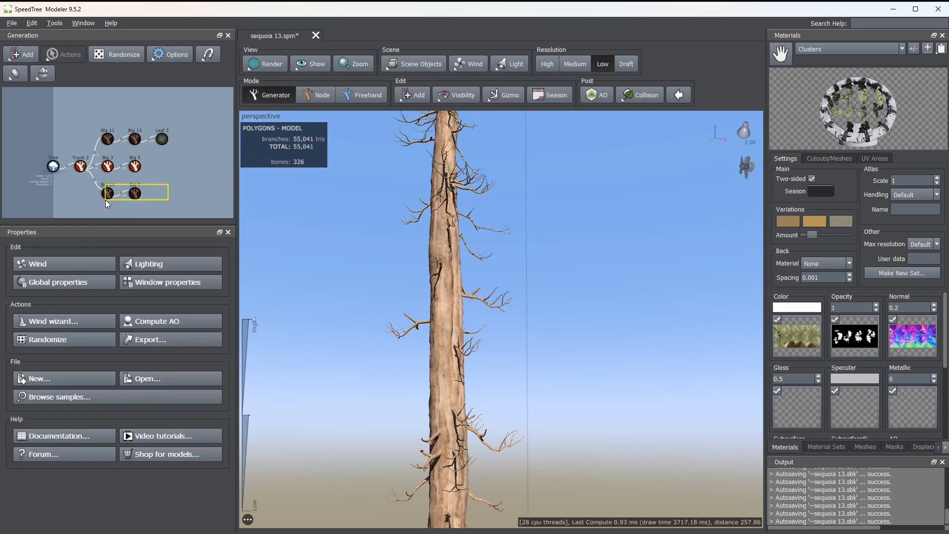
drag(105, 200, 105, 201)
drag(532, 275, 527, 250)
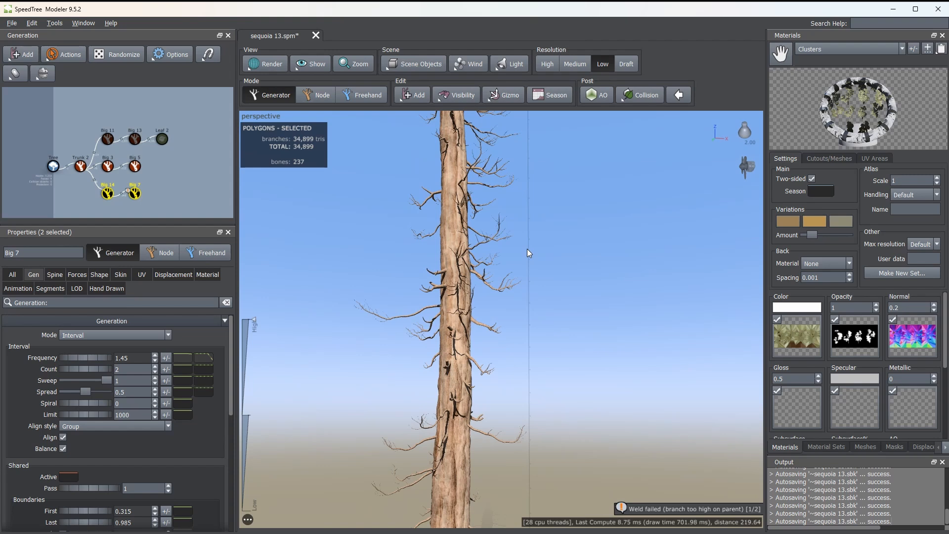